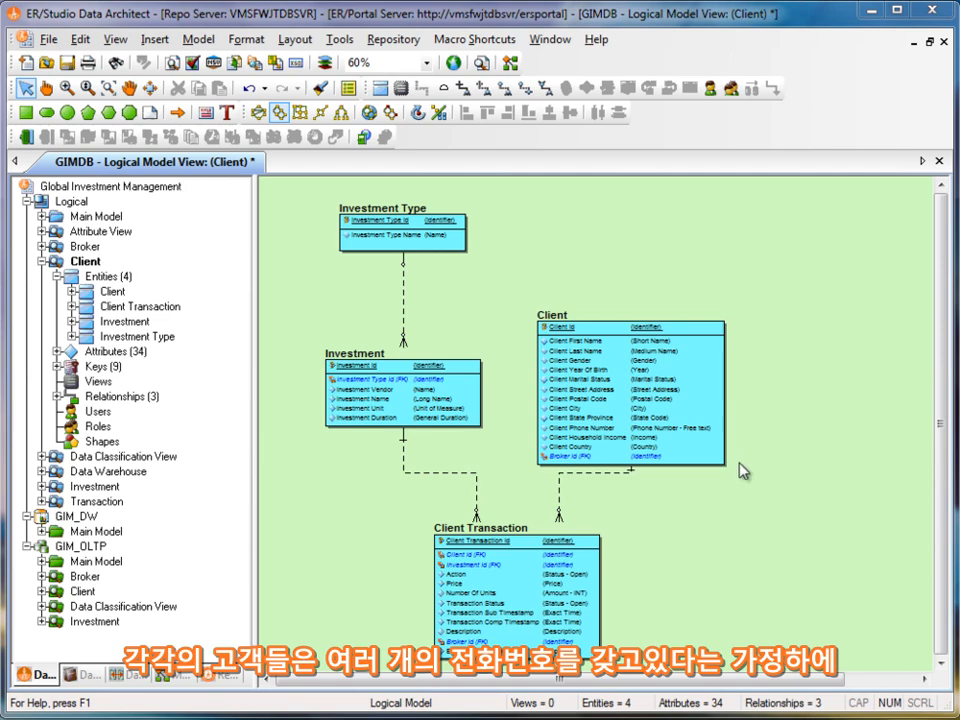
- Create an entity named Client Phone in the Client submodel and place it beside the Client entity
left_click(387, 90)
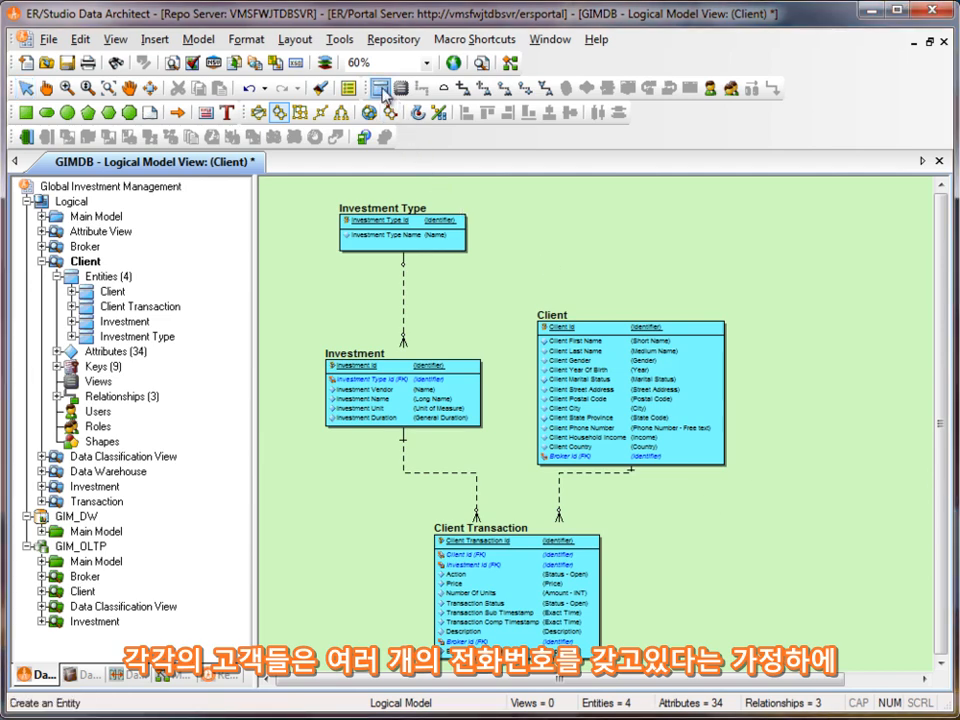
left_click(824, 420)
right_click(823, 446)
type("CLi")
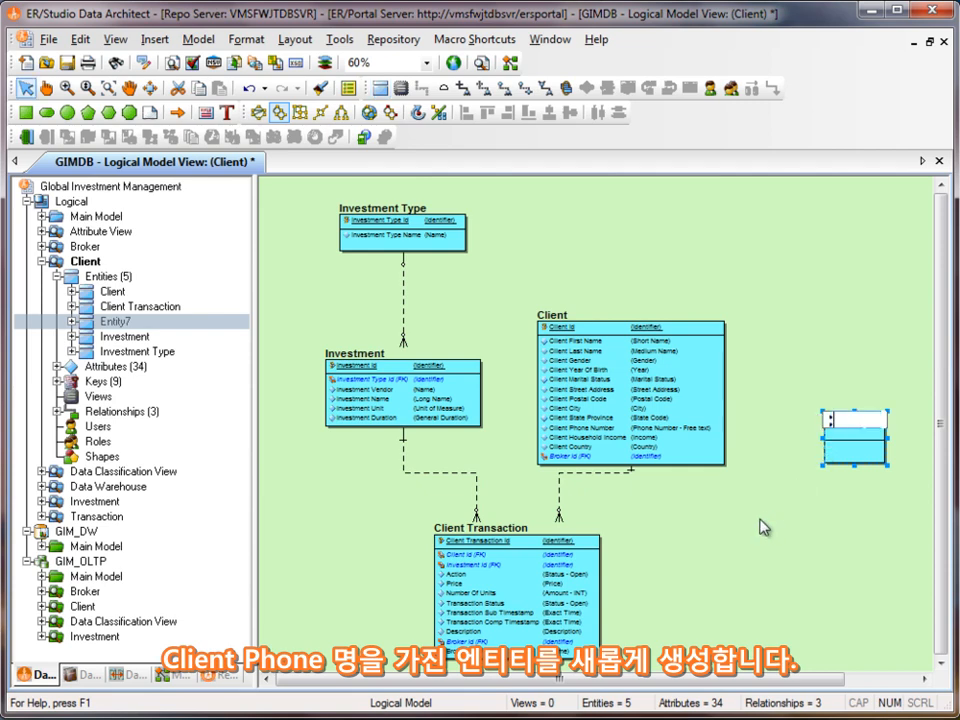
key("BackSpace")
key("BackSpace")
type("loie")
key("BackSpace")
key("BackSpace")
key("BackSpace")
key("BackSpace")
key("BackSpace")
type("Client PHon")
key("BackSpace")
key("BackSpace")
key("BackSpace")
type("hone")
key("Return")
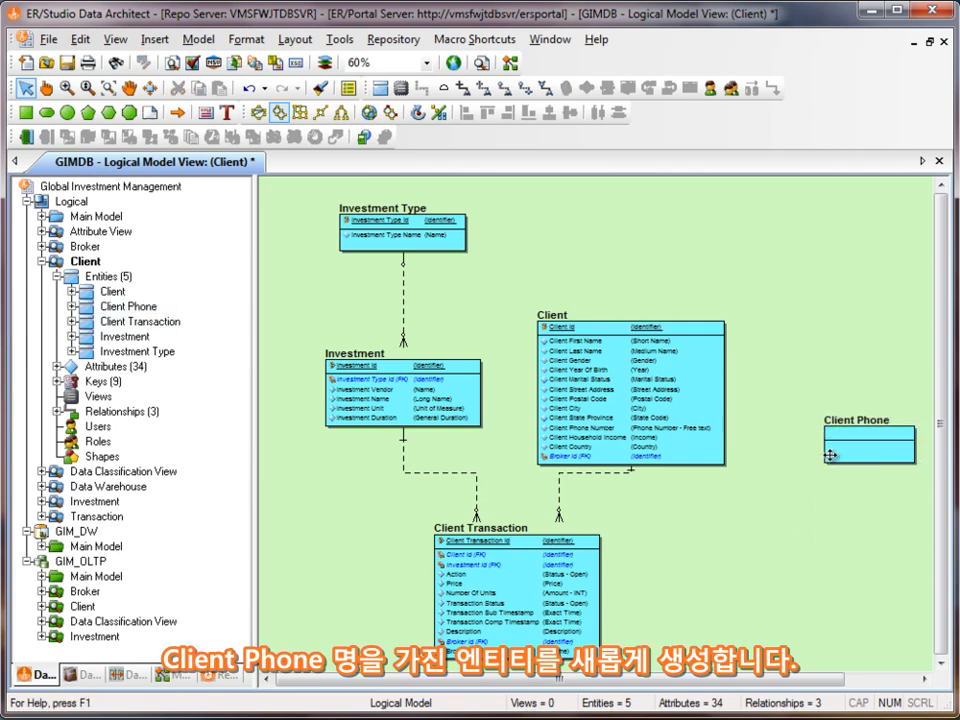
left_click_drag(840, 440, 808, 471)
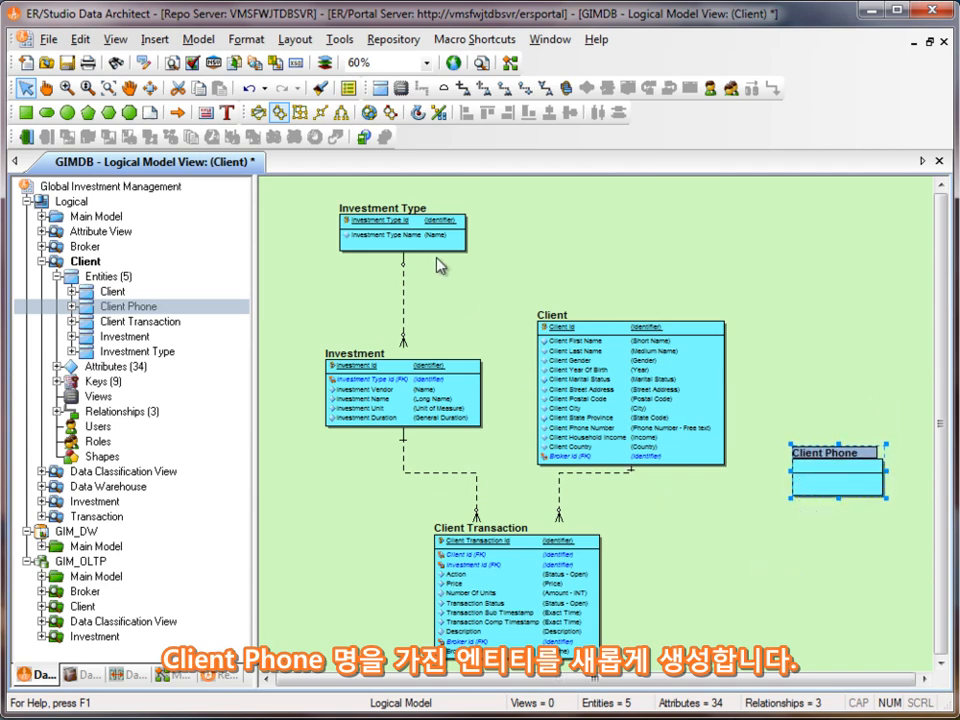
- Move the Client Phone Number attribute from Client into Client Phone and add an identifying relationship from Client to Client Phone
left_click(48, 90)
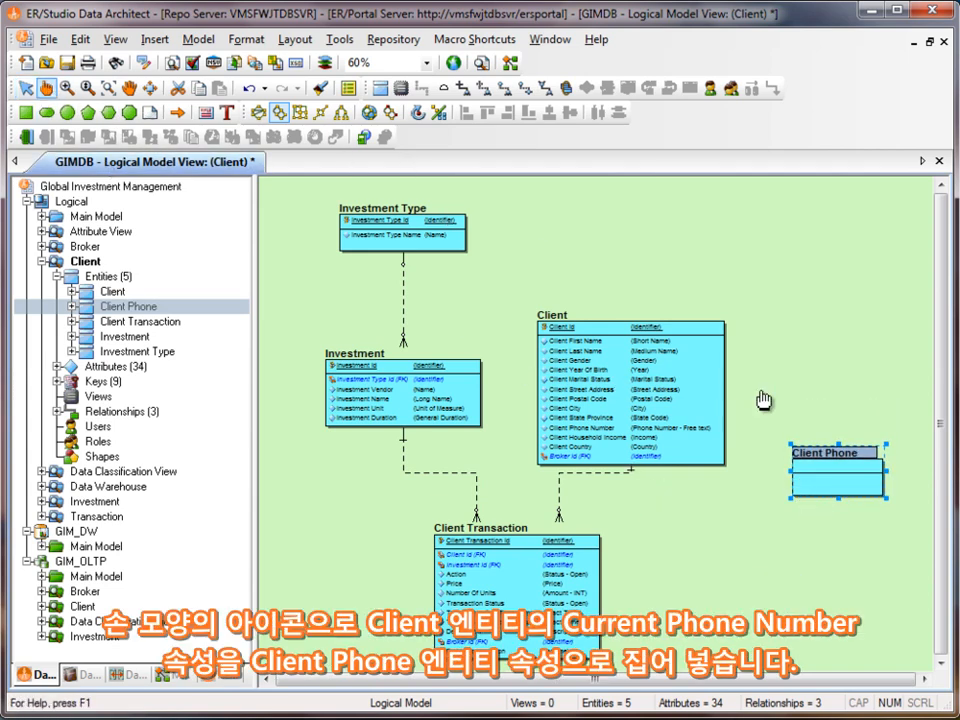
left_click(598, 429)
left_click_drag(598, 438, 803, 482)
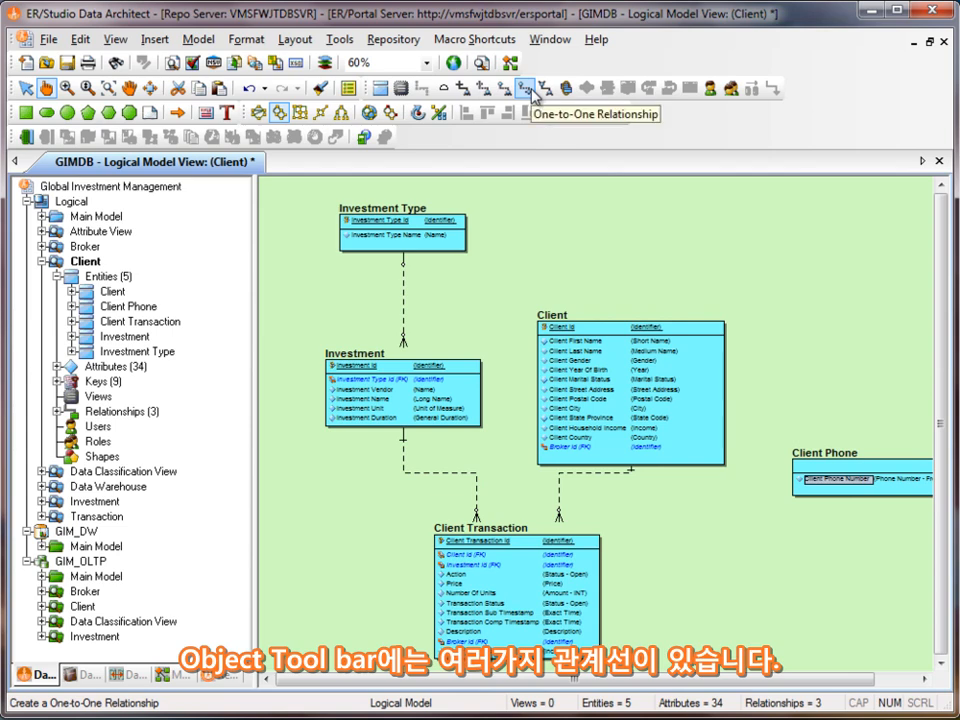
left_click(462, 90)
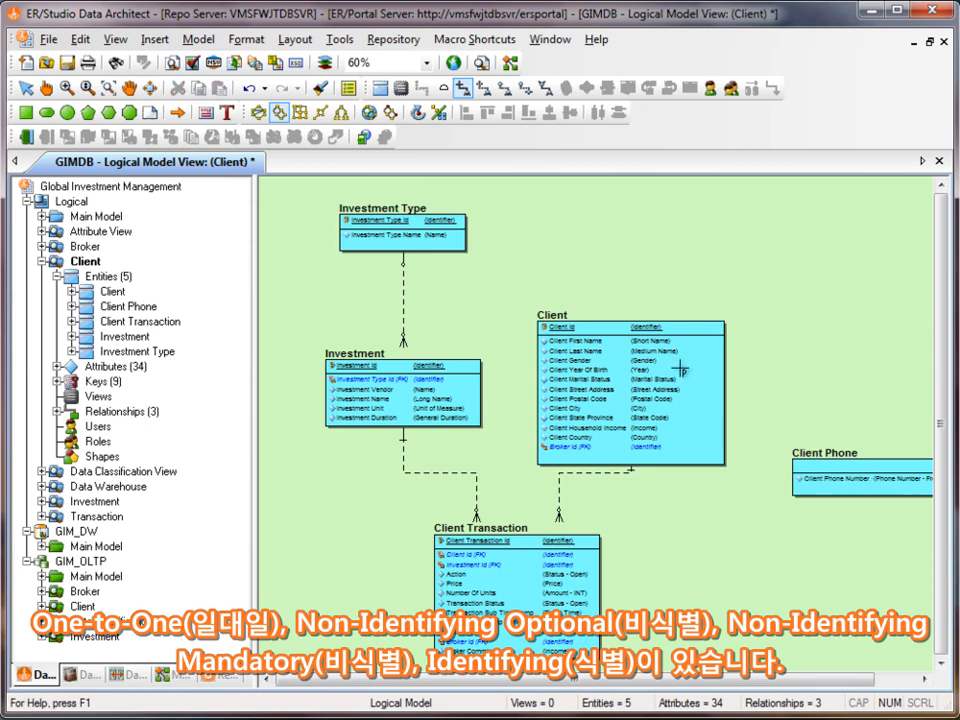
left_click(866, 489)
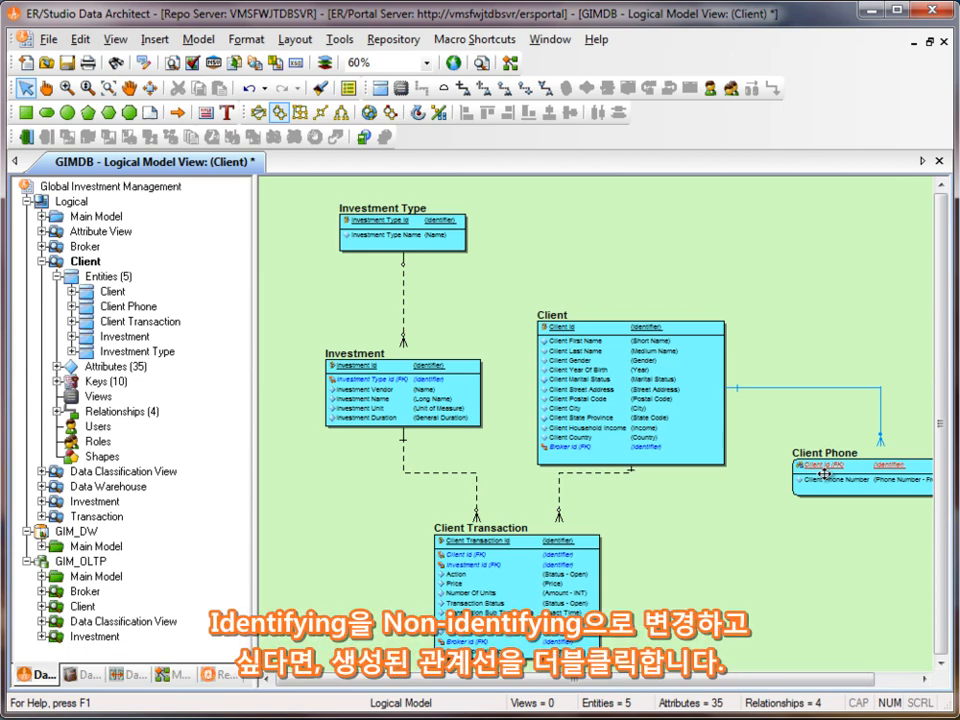
- Review the Client to Client Phone relationship's type, cardinality, phrases, names, triggers, definition, note and role name settings
double_click(849, 389)
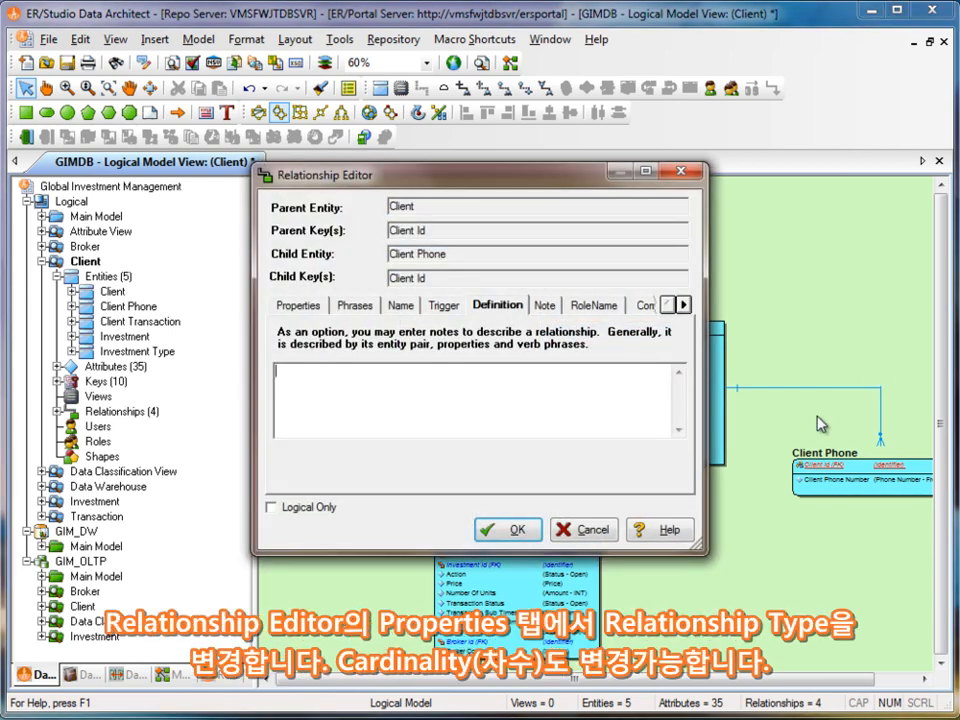
left_click(299, 305)
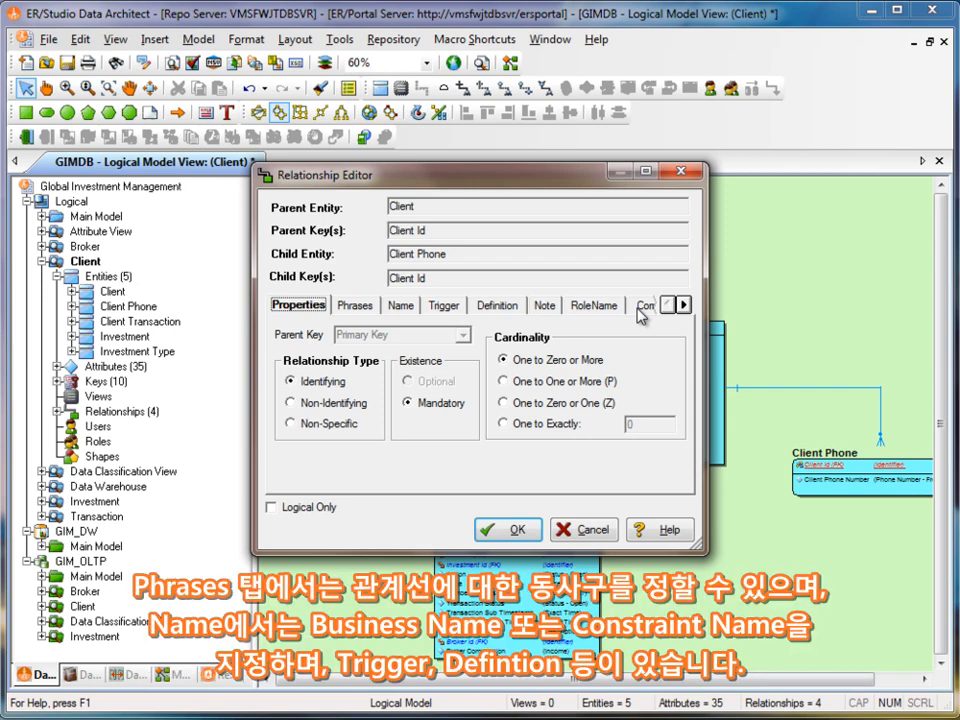
left_click(357, 306)
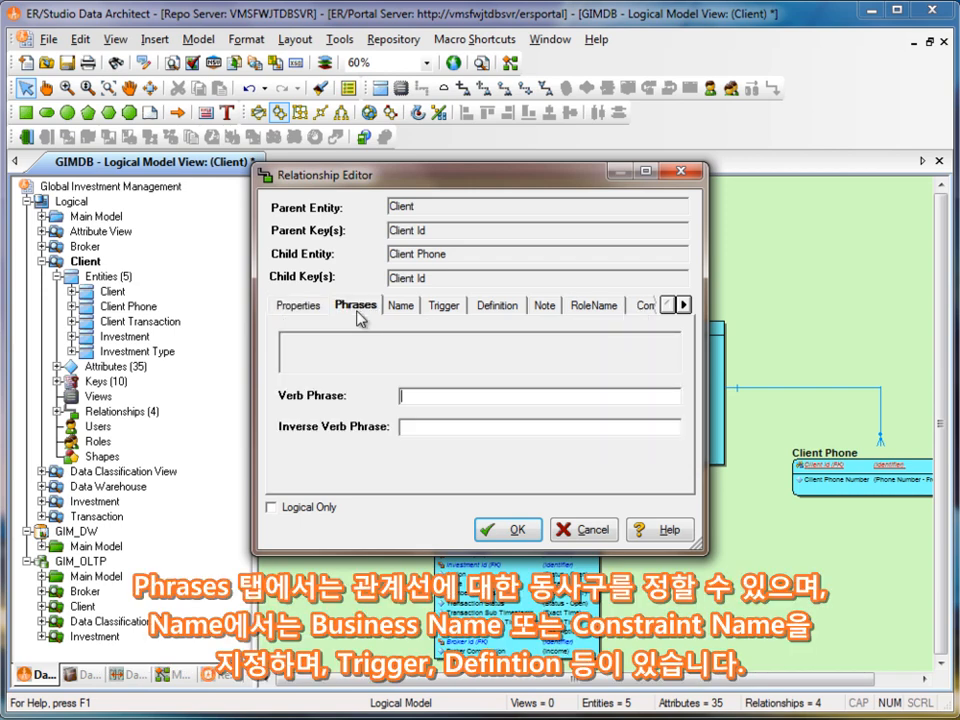
left_click(400, 307)
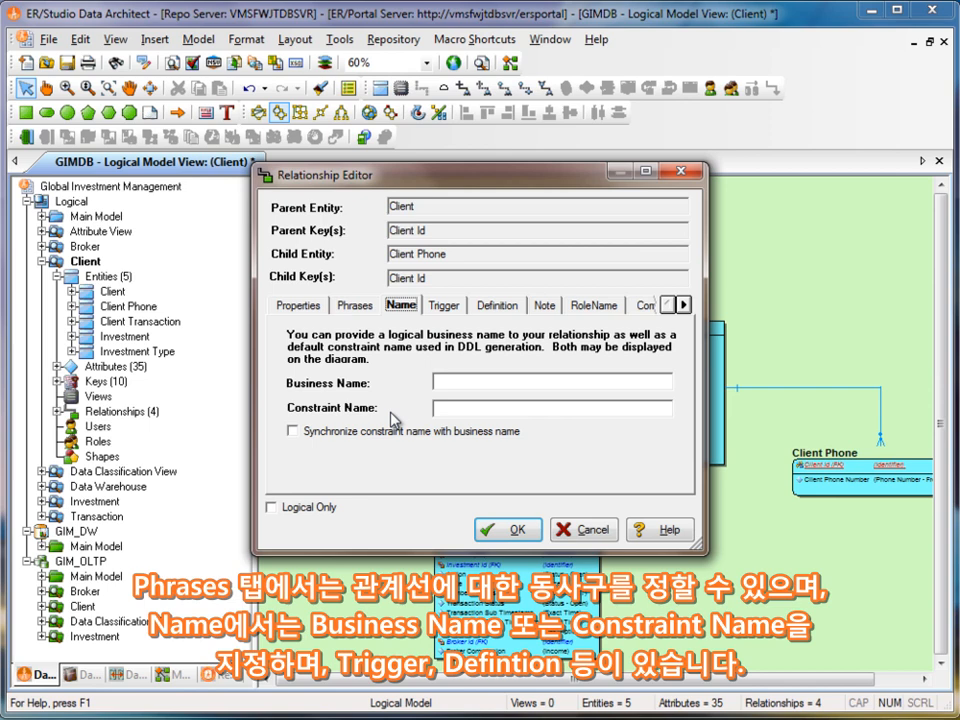
left_click(448, 307)
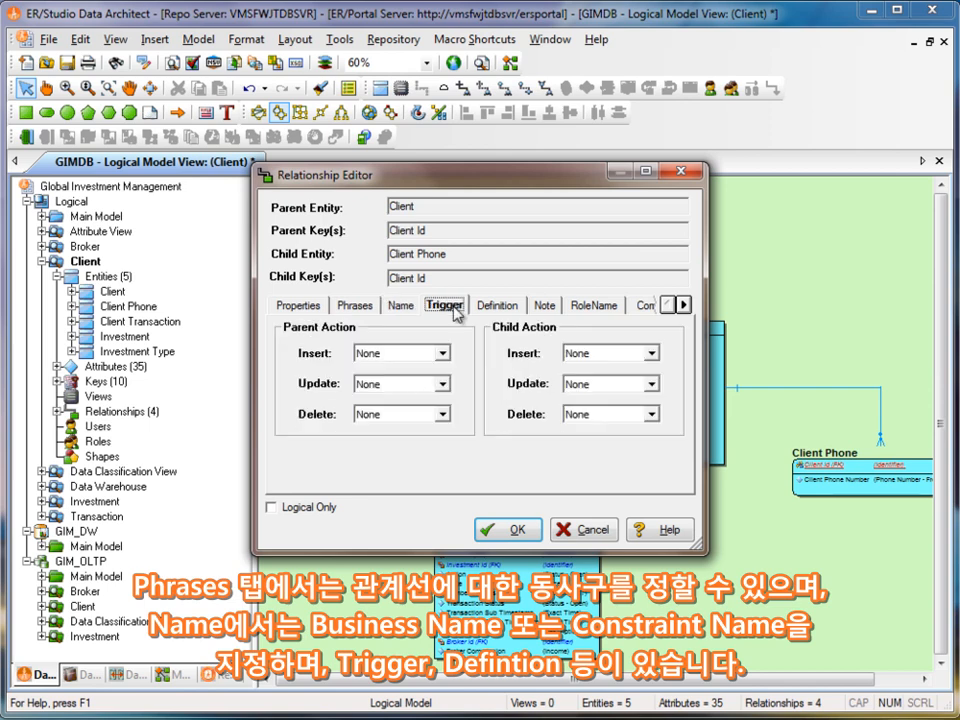
left_click(499, 307)
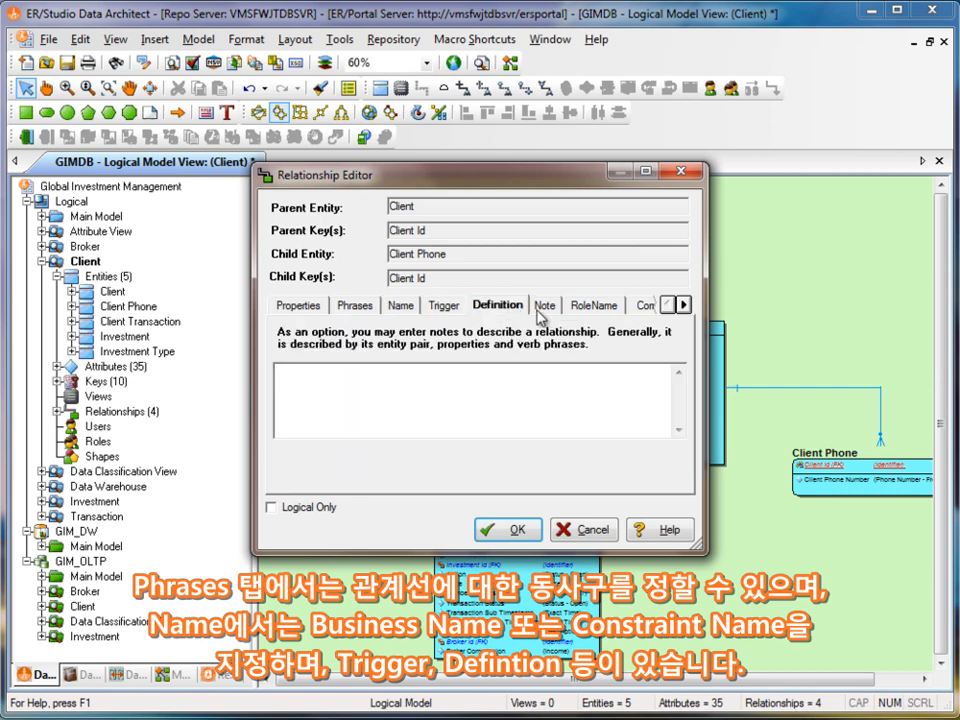
left_click(543, 307)
left_click(580, 307)
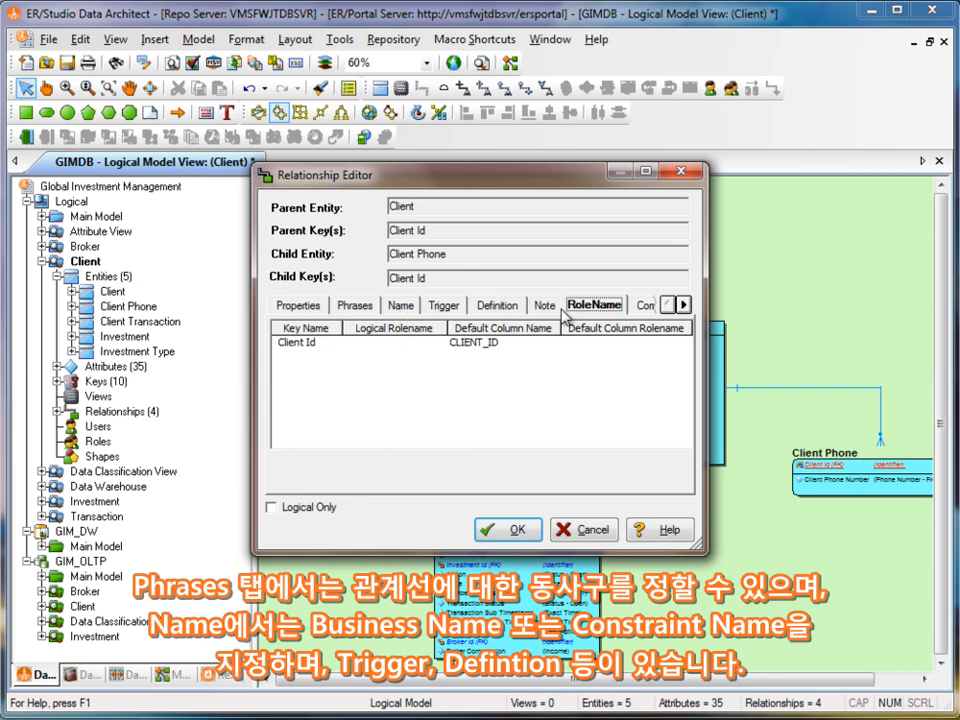
left_click(486, 529)
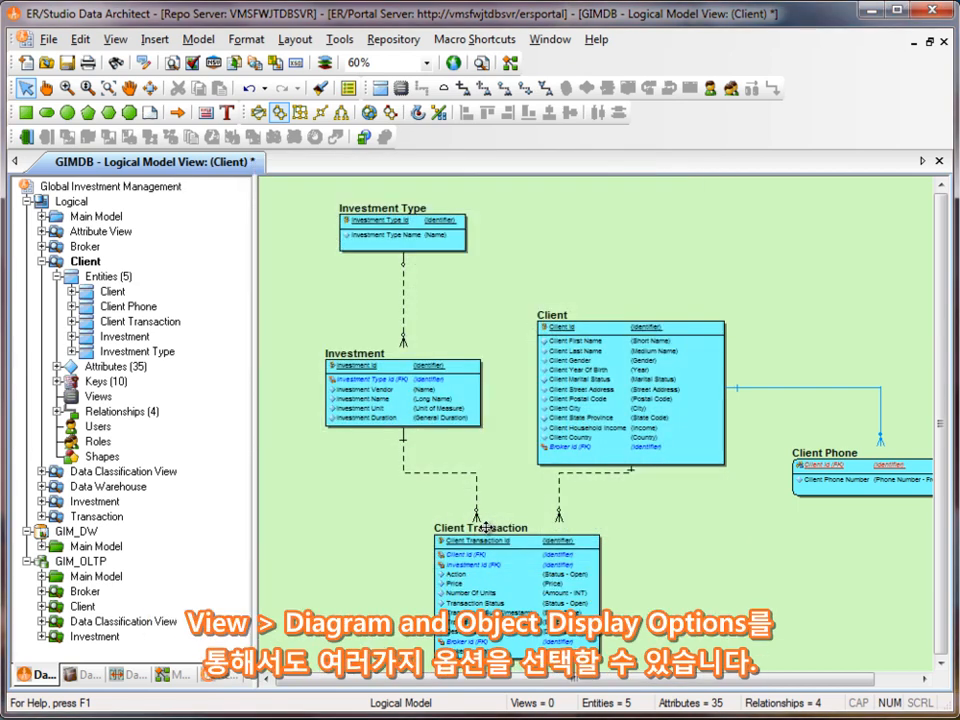
- Open the Diagram and Object Display Options to review the available display settings
left_click(117, 40)
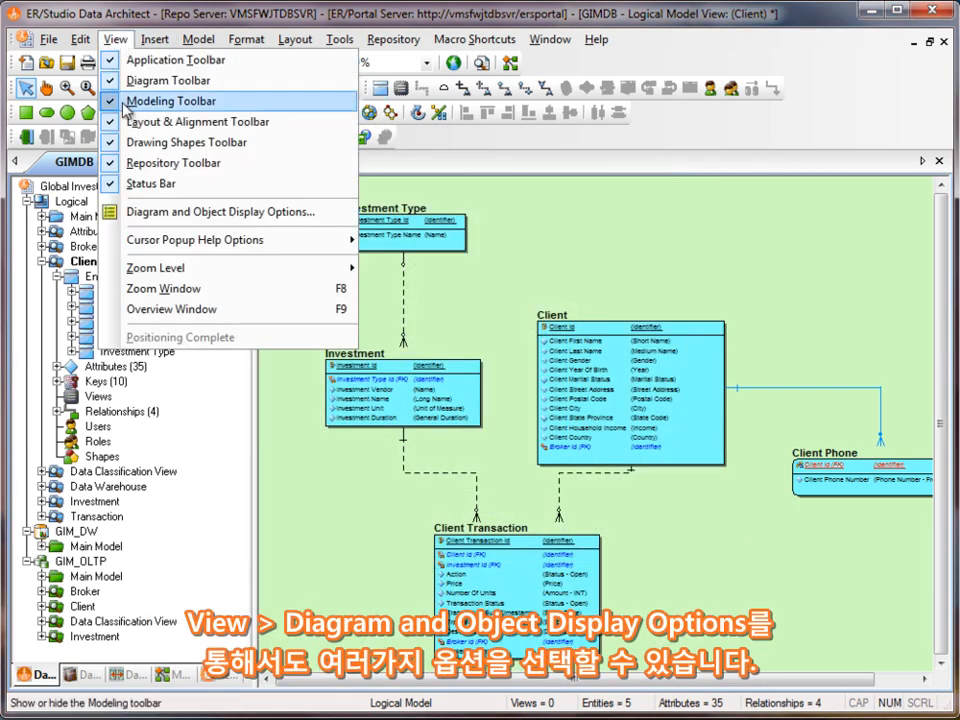
left_click(152, 216)
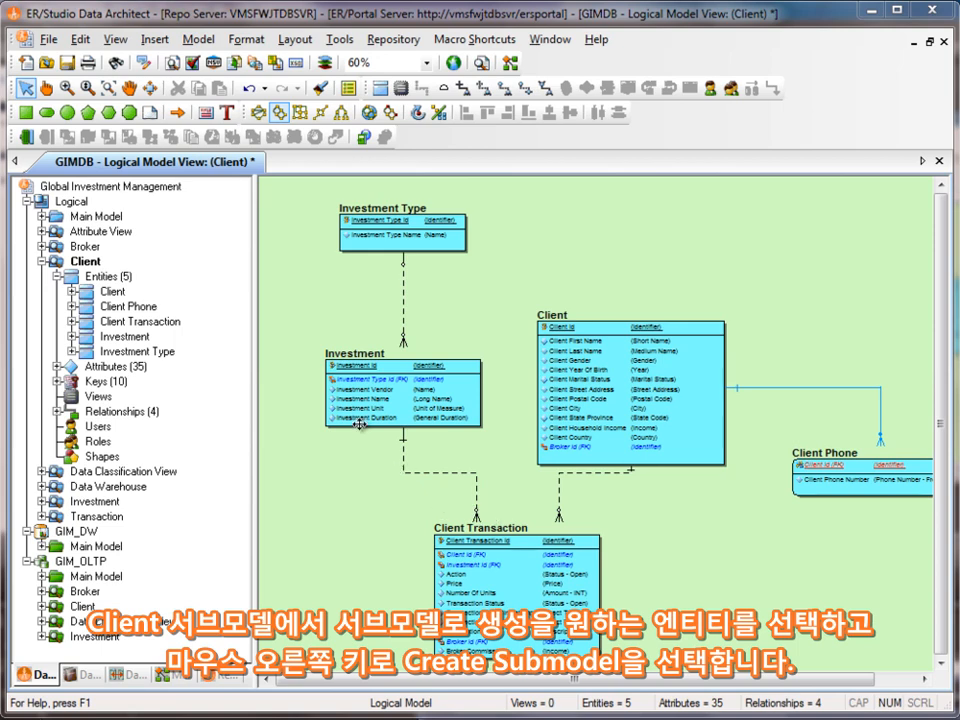
- Create a submodel named Client Transaction from the Investment, Client and Client Transaction entities
left_click_drag(284, 362, 688, 631)
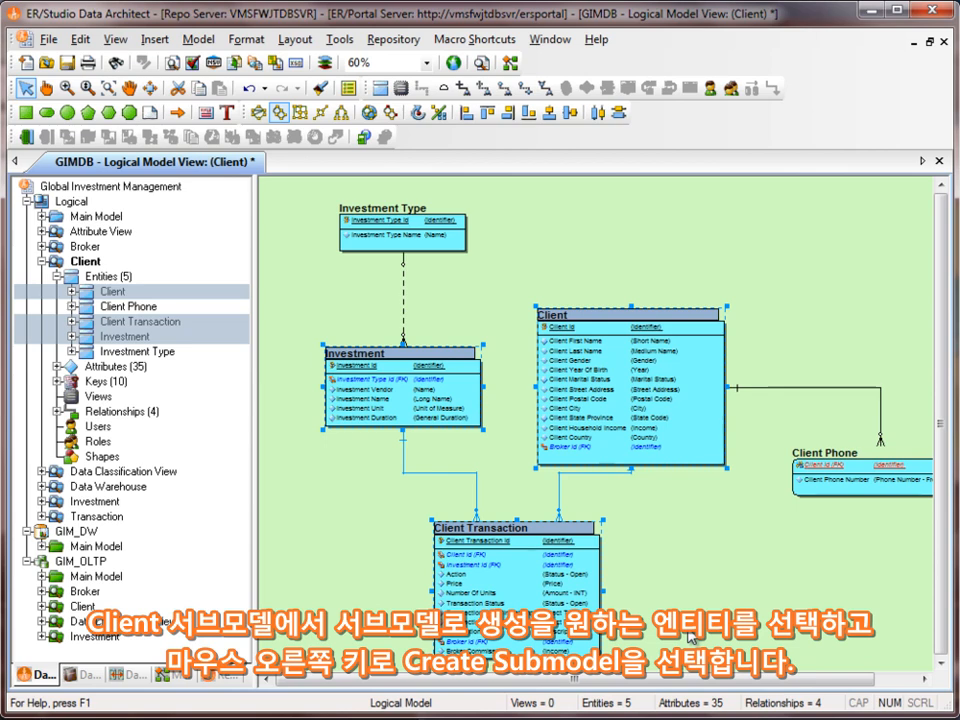
right_click(586, 368)
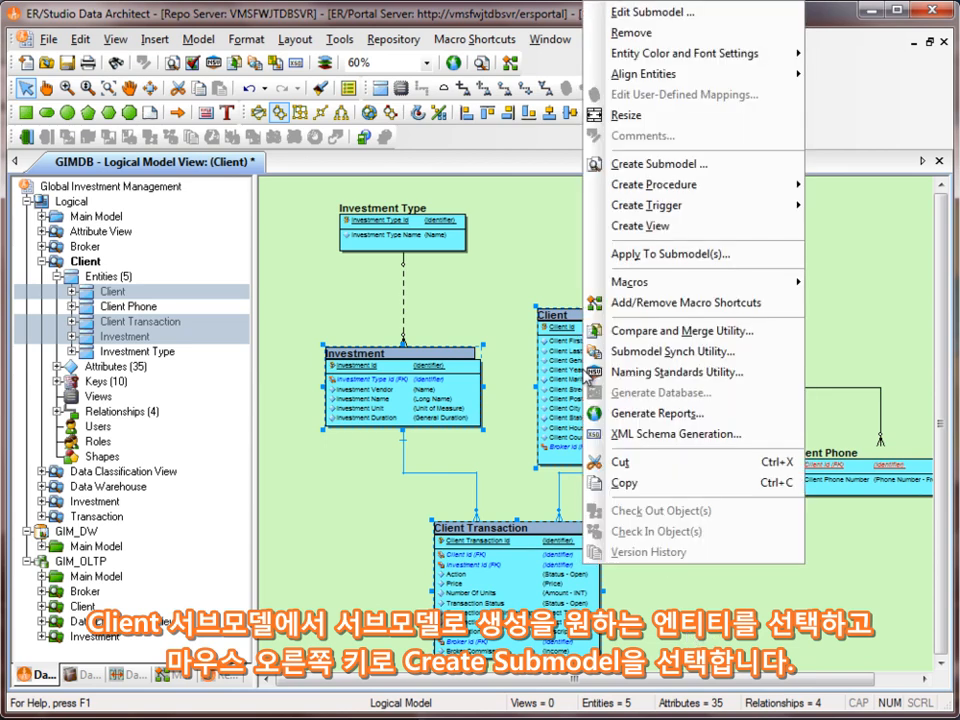
left_click(637, 165)
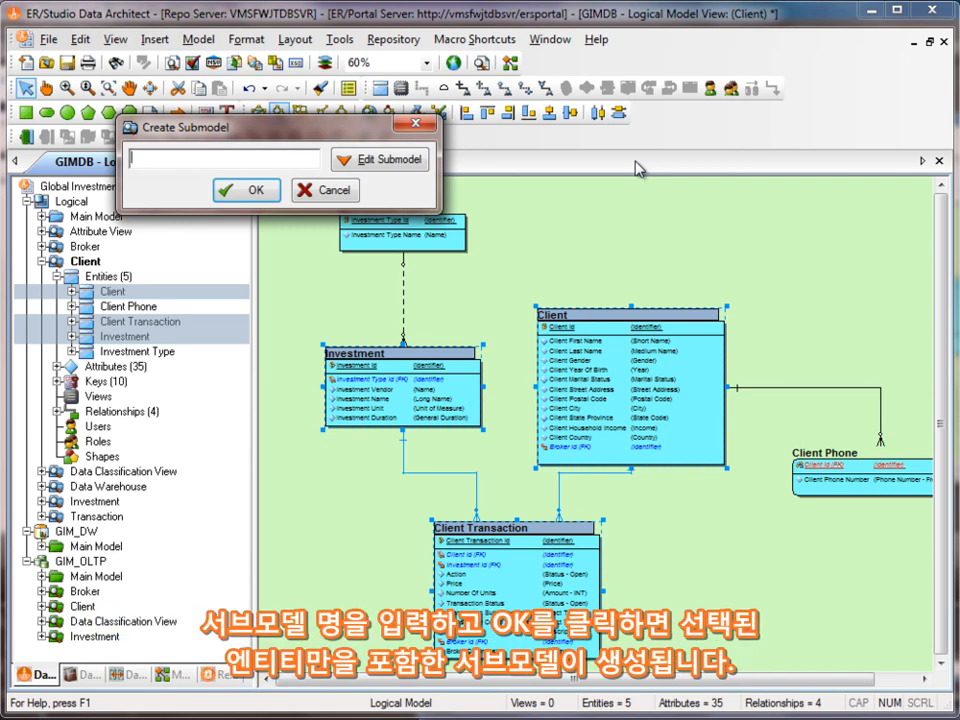
type("Client Transaction")
left_click(255, 190)
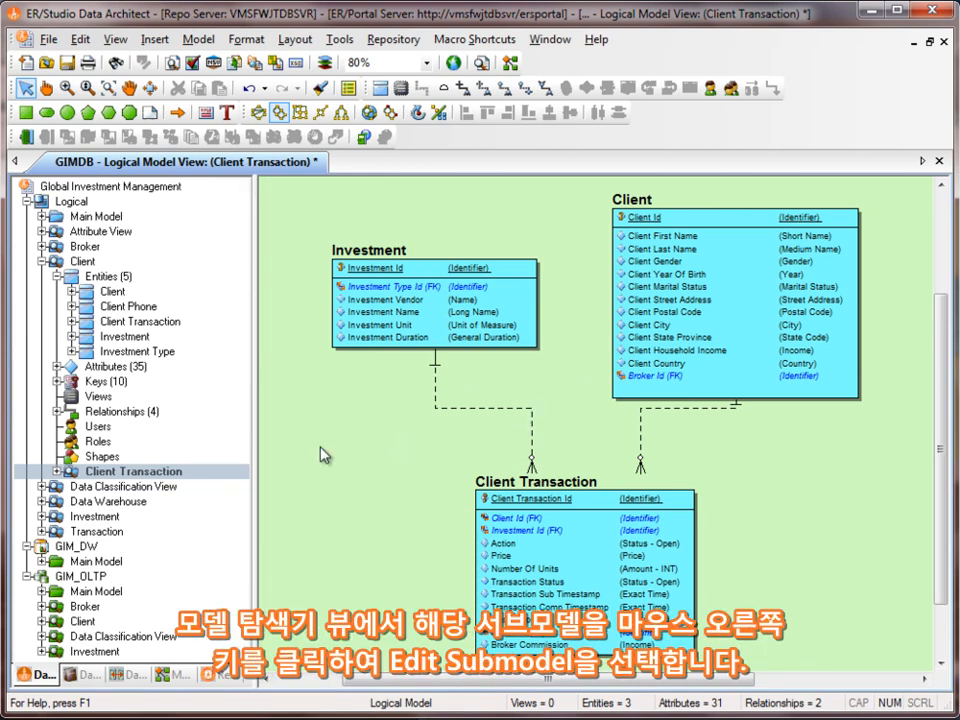
- Add the Client entity's related parent and child entities at level 1, Broker and Client Phone, to the Client Transaction submodel
right_click(222, 474)
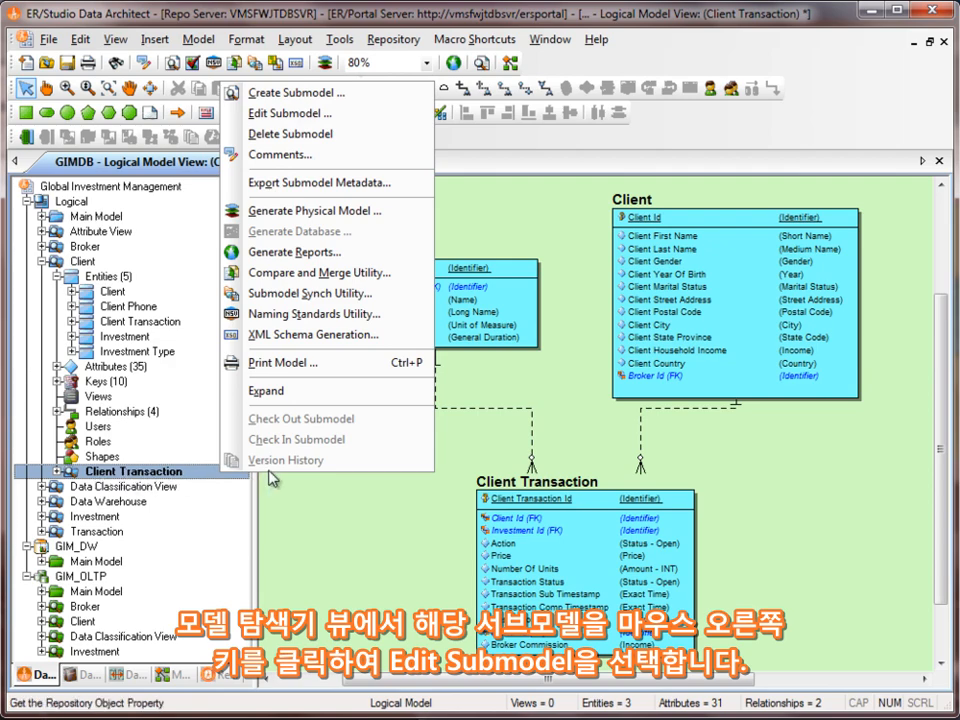
left_click(226, 112)
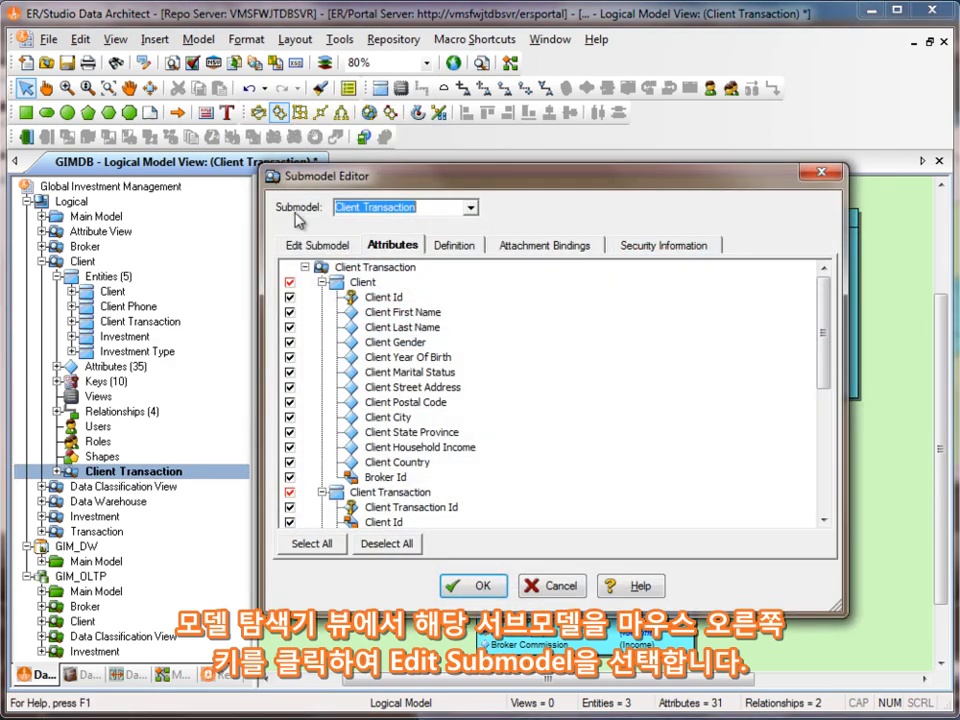
left_click(326, 246)
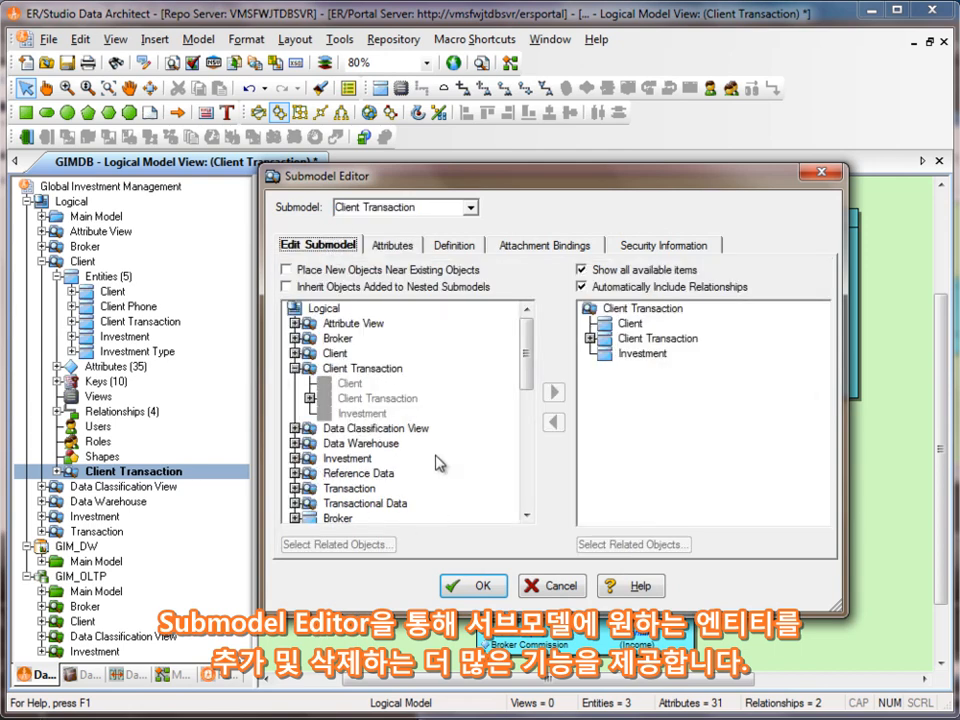
left_click(350, 386)
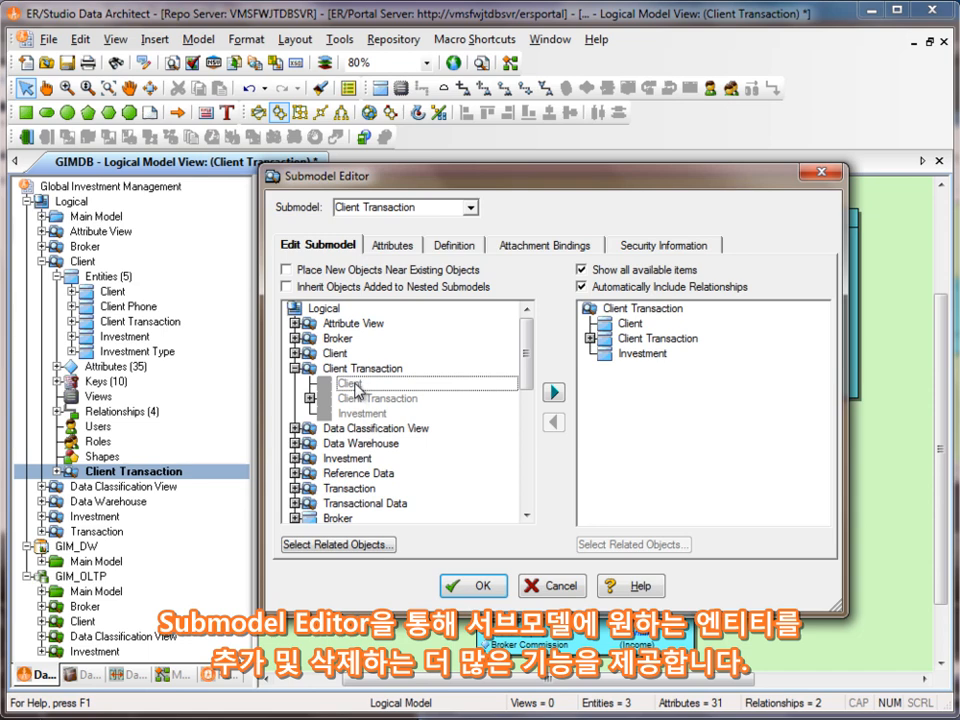
left_click(312, 545)
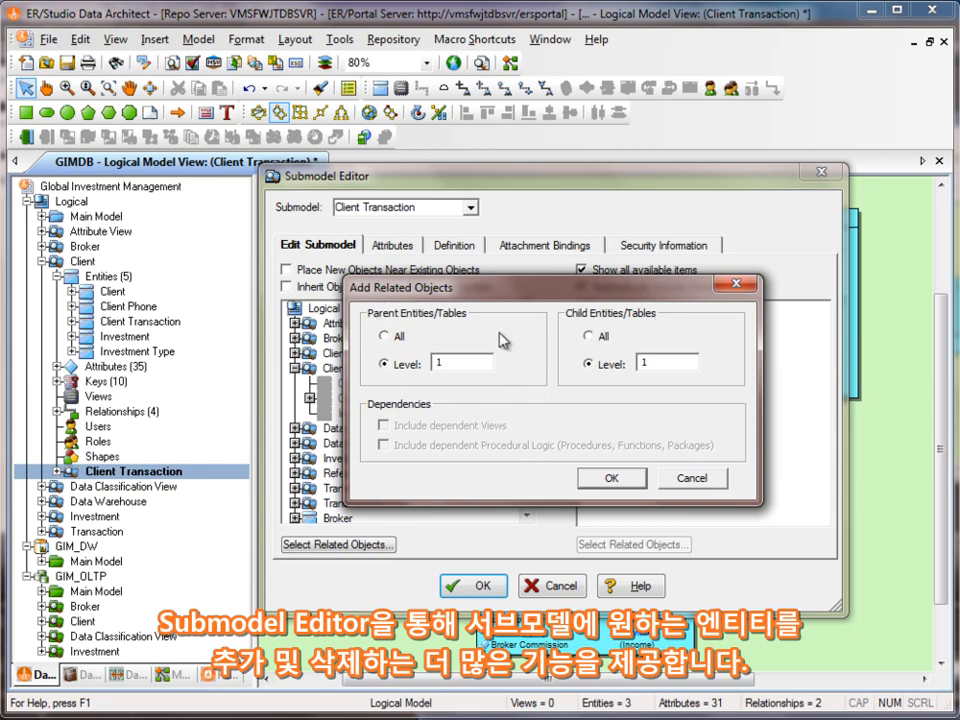
left_click(612, 479)
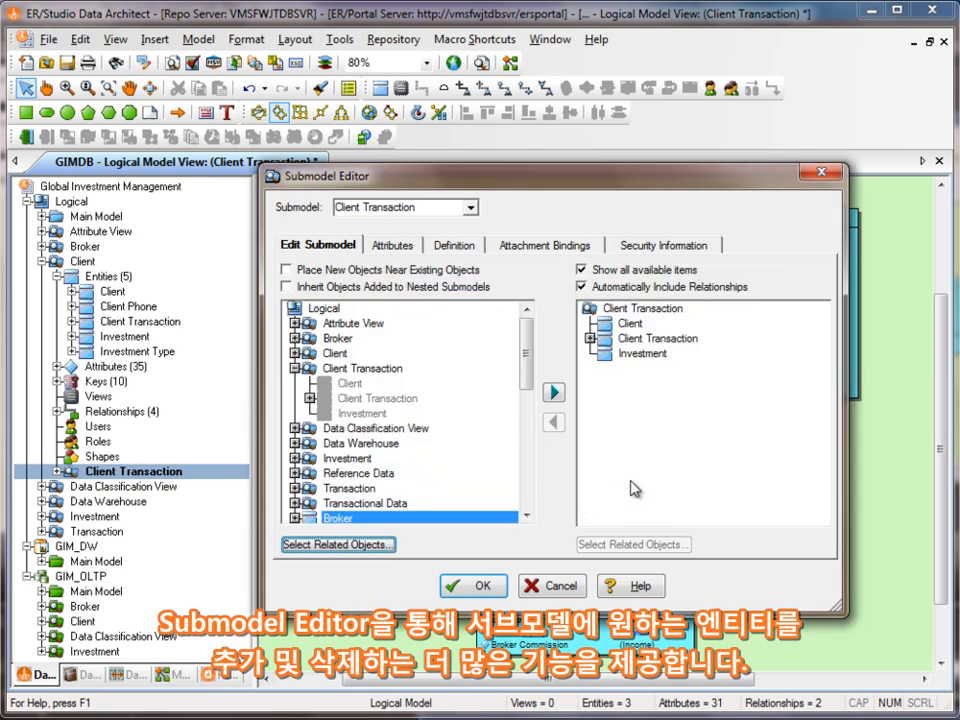
left_click(555, 393)
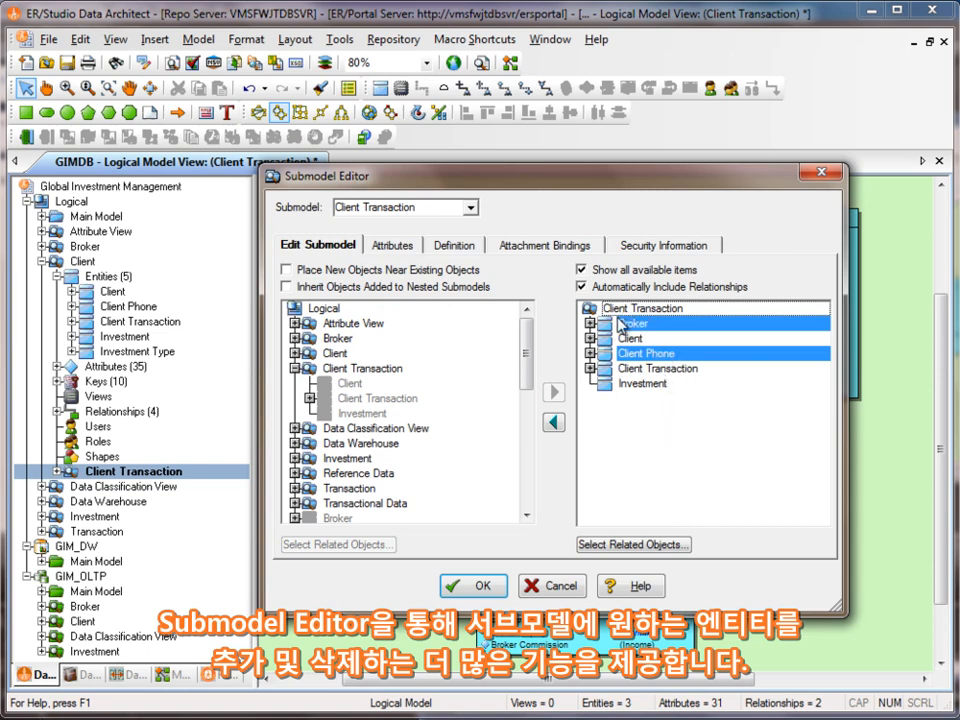
left_click(487, 585)
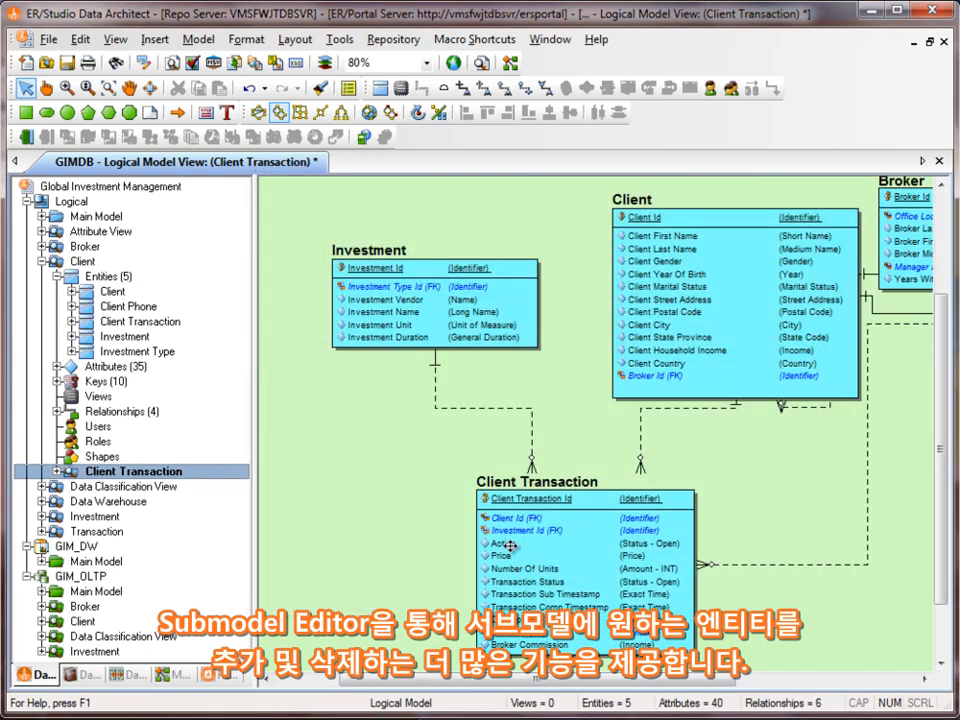
- Arrange the Client Transaction submodel diagram with a hierarchical layout
left_click(109, 89)
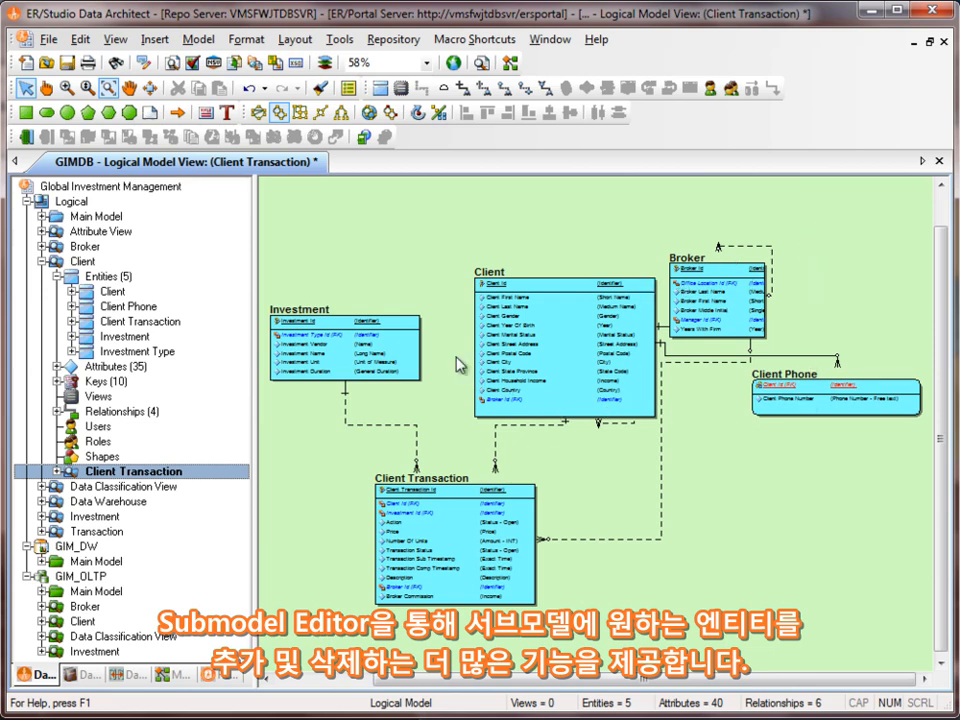
left_click(280, 112)
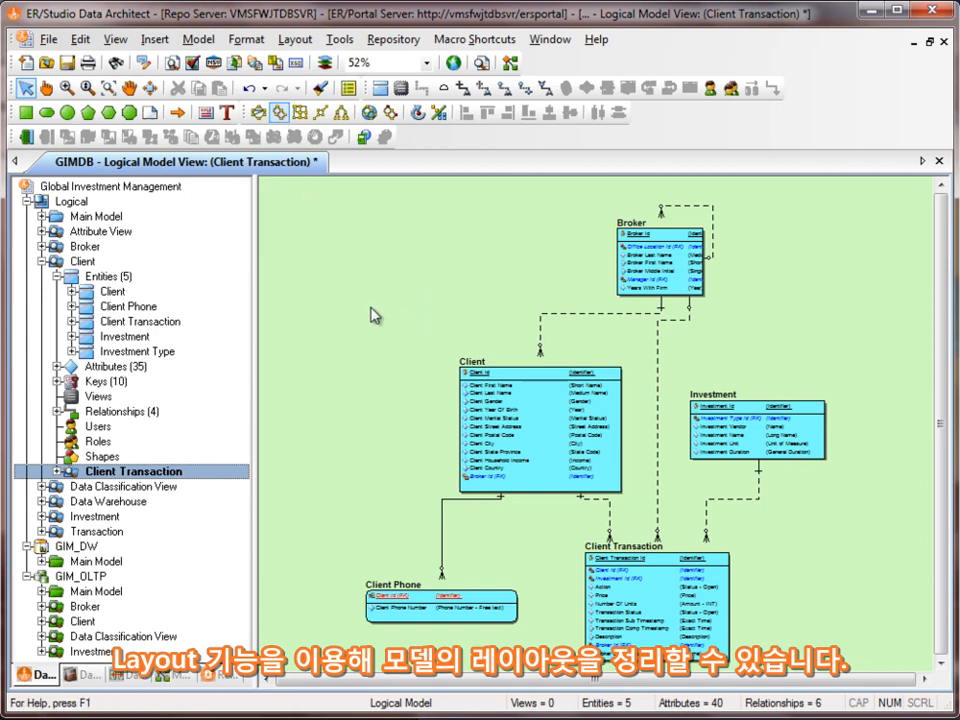
- Resize the Broker entity so that its box fits all of its attribute text
left_click(87, 90)
left_click_drag(671, 253, 611, 266)
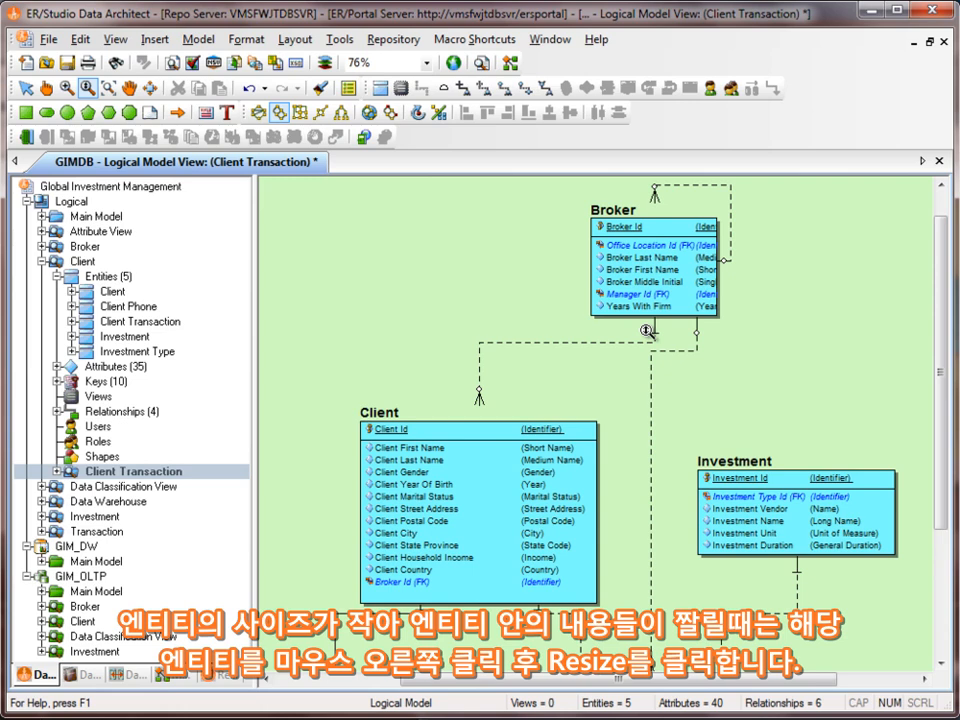
right_click(680, 290)
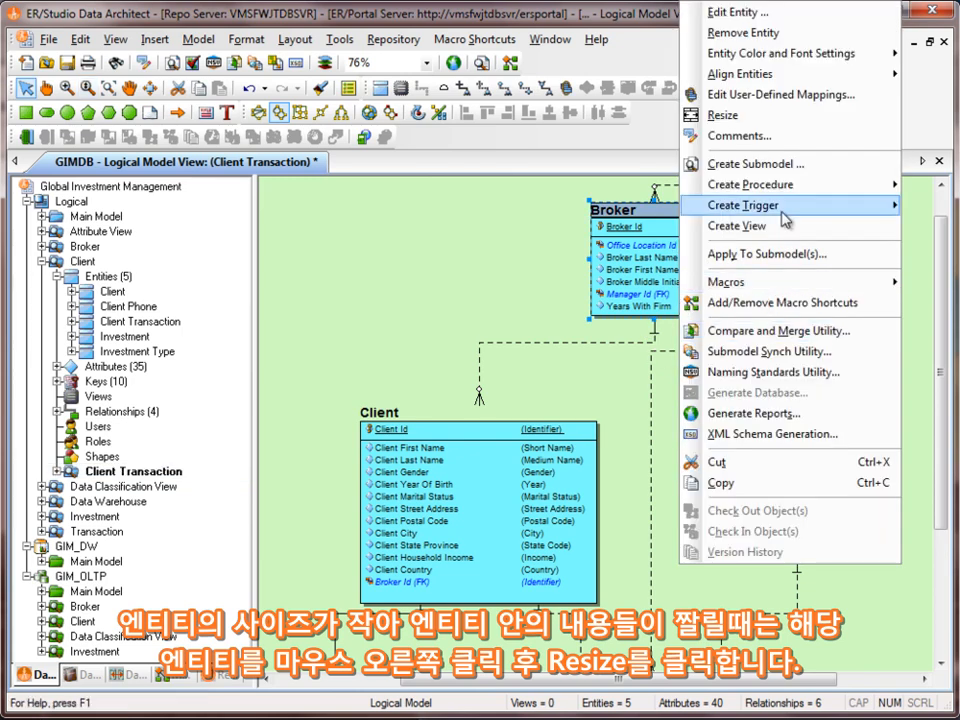
left_click(740, 115)
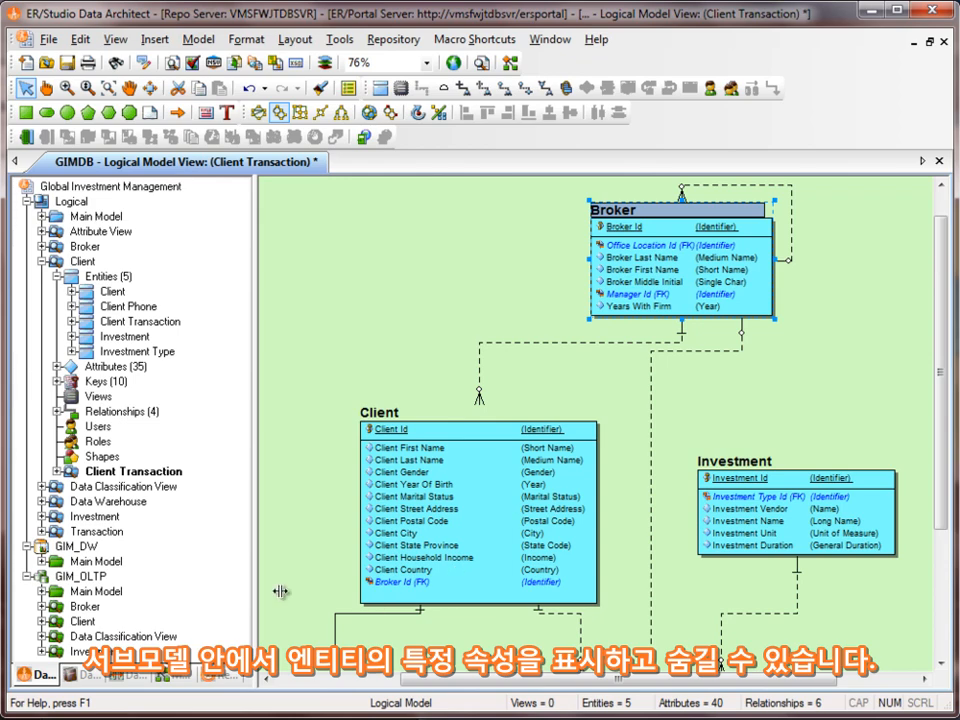
- In the Client Transaction submodel, exclude Client's Client State Province, Client Household Income, Client Country and Broker Id attributes from display
right_click(160, 471)
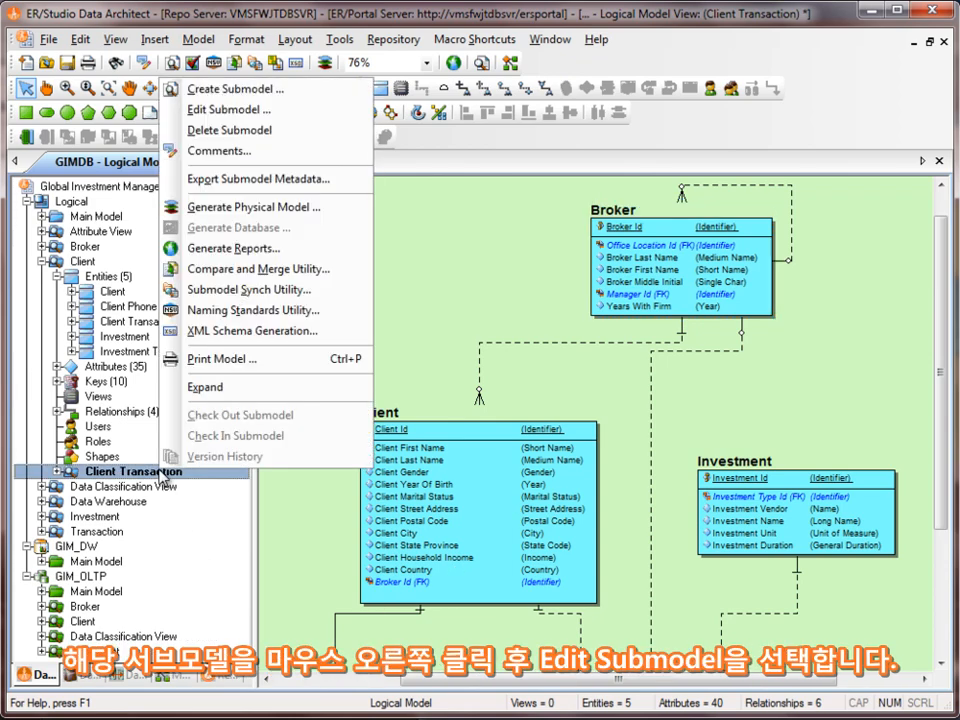
left_click(250, 110)
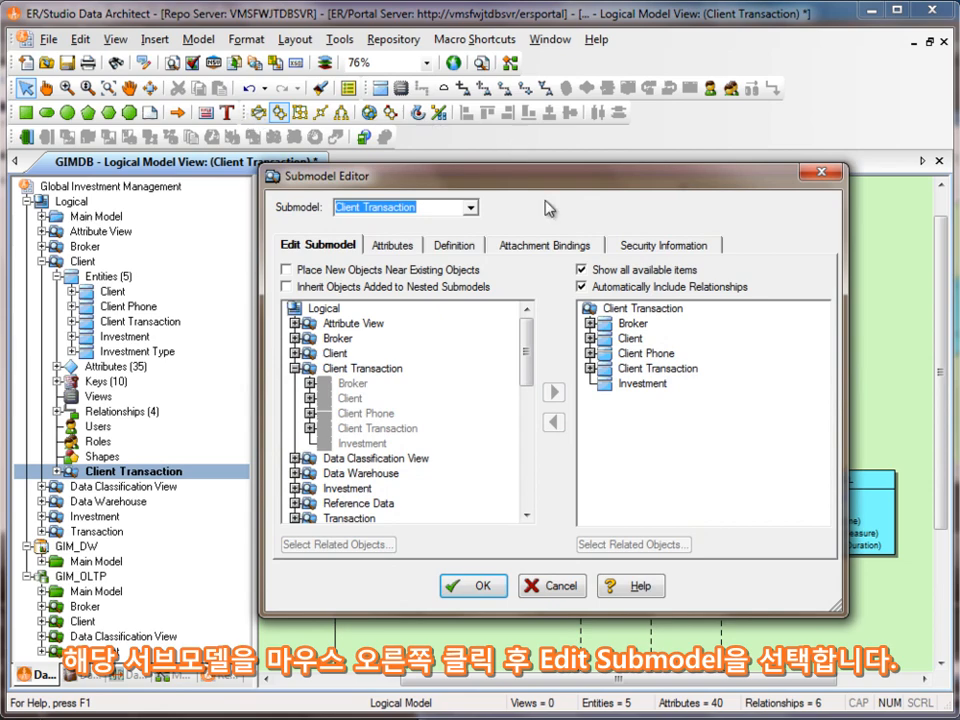
left_click(413, 246)
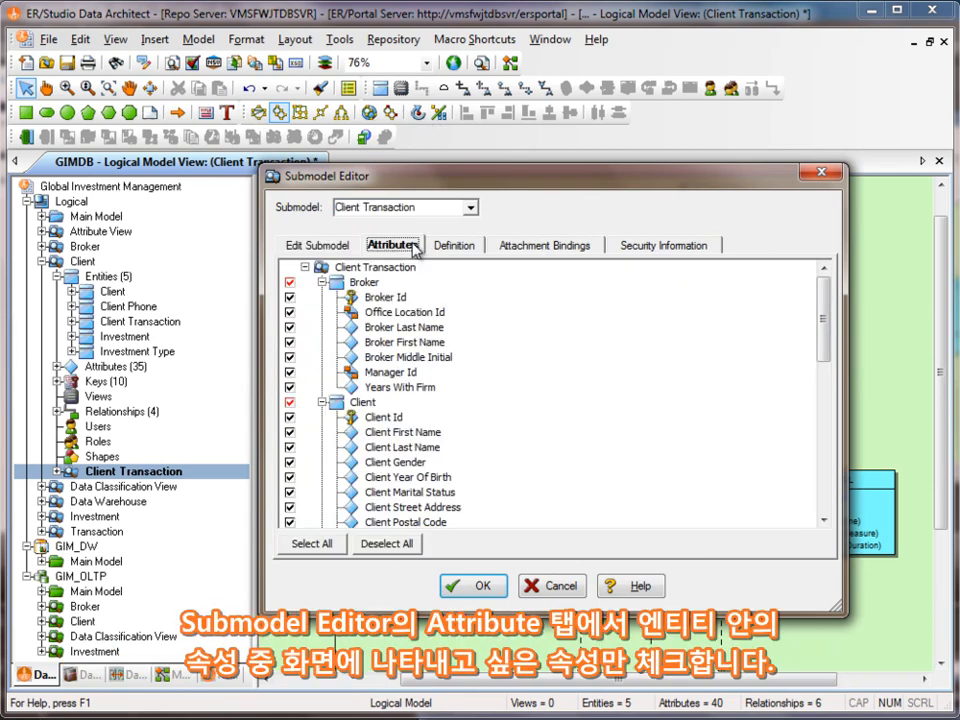
left_click_drag(305, 175, 195, 93)
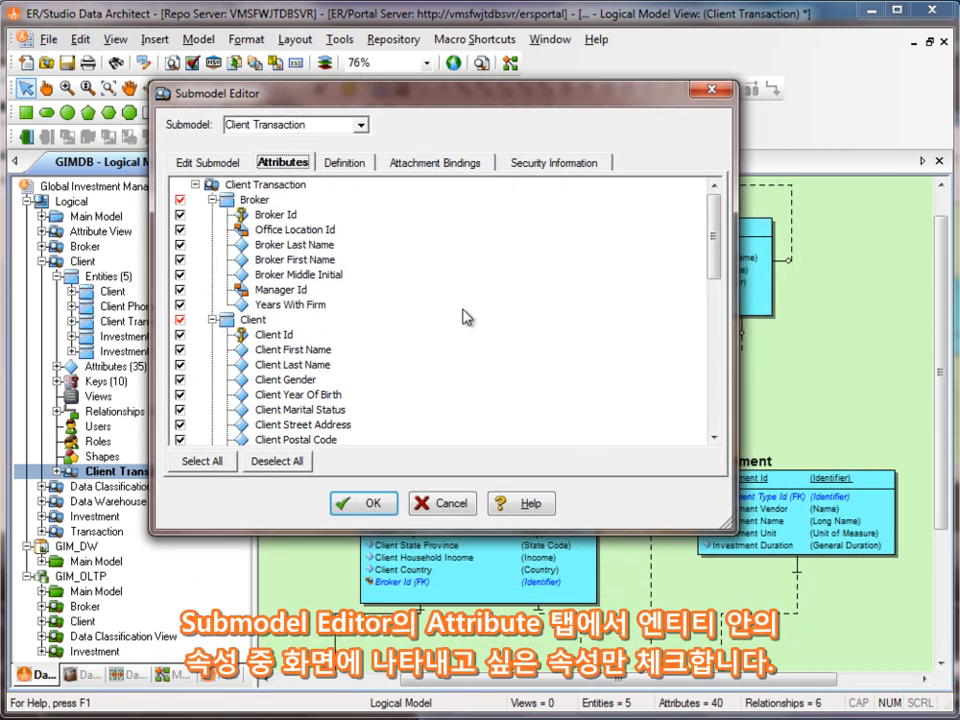
left_click_drag(735, 530, 830, 620)
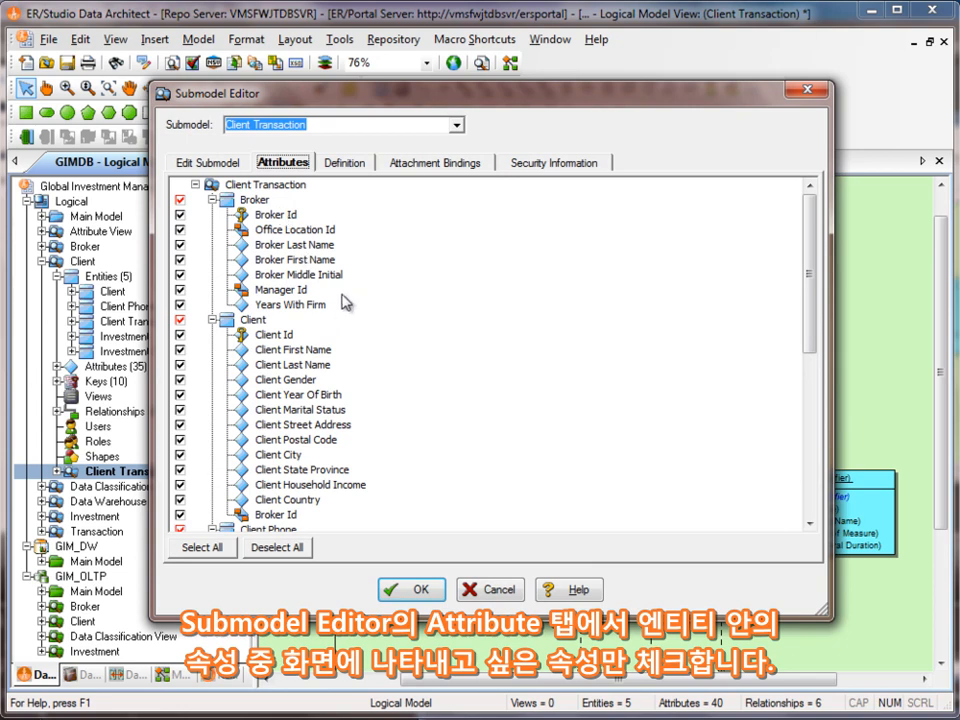
left_click(180, 469)
left_click(180, 484)
left_click(180, 499)
left_click(180, 514)
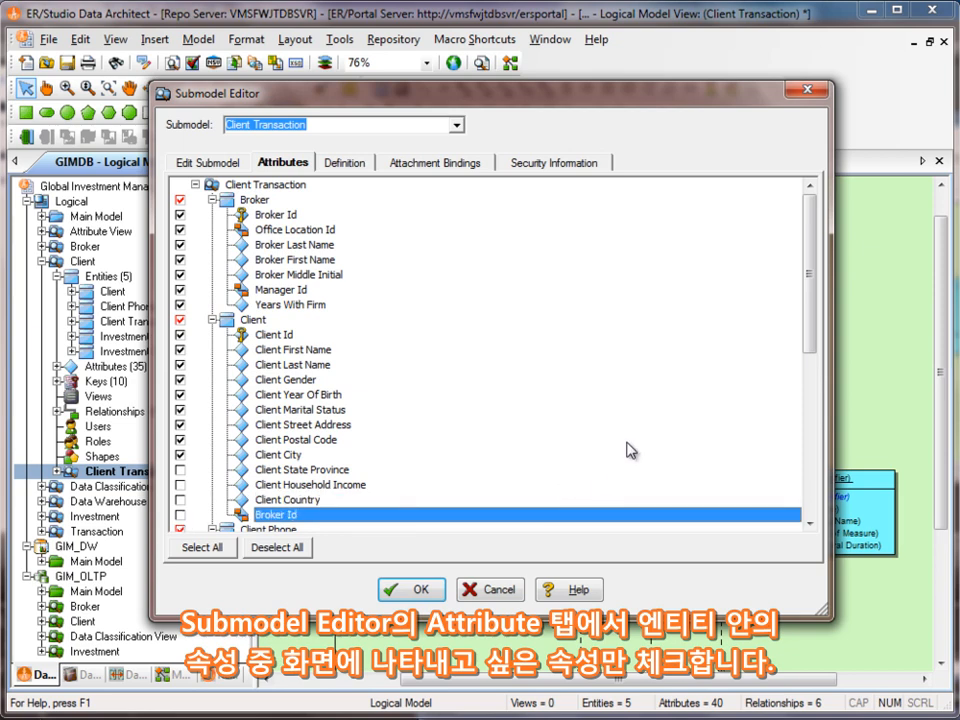
- Also hide the Broker entity's Manager Id and Years With Firm attributes and apply the submodel changes
left_click(180, 289)
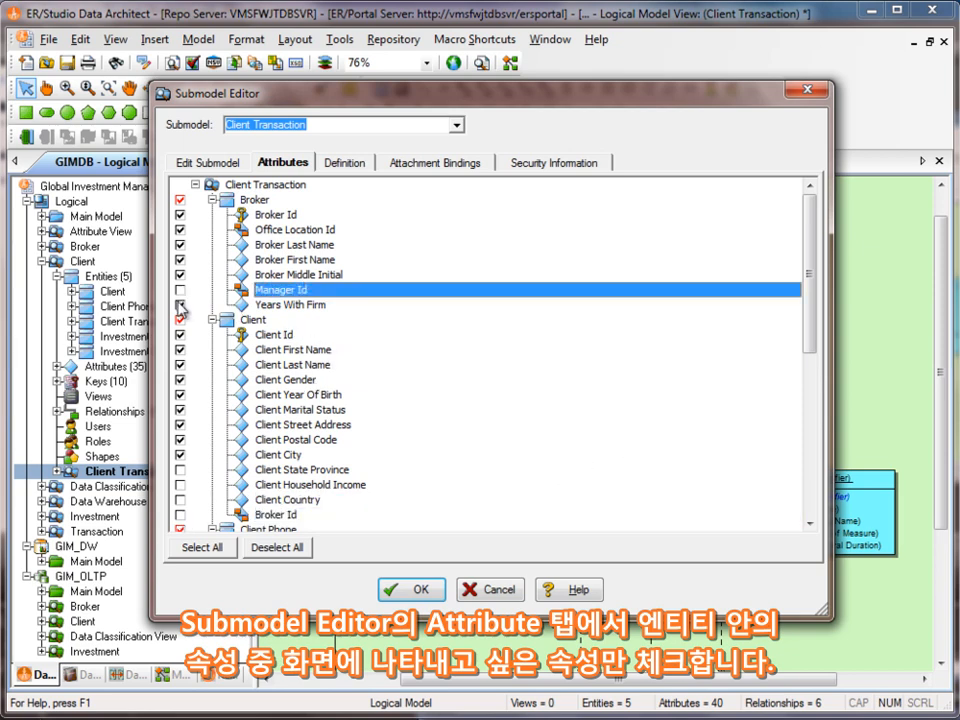
left_click(180, 304)
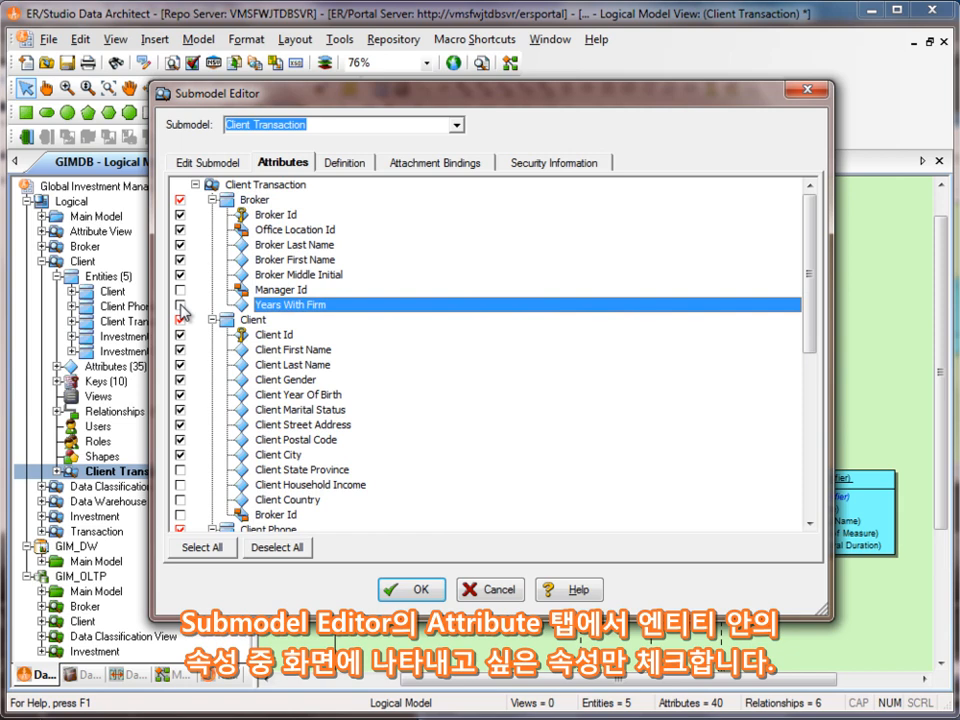
left_click(416, 588)
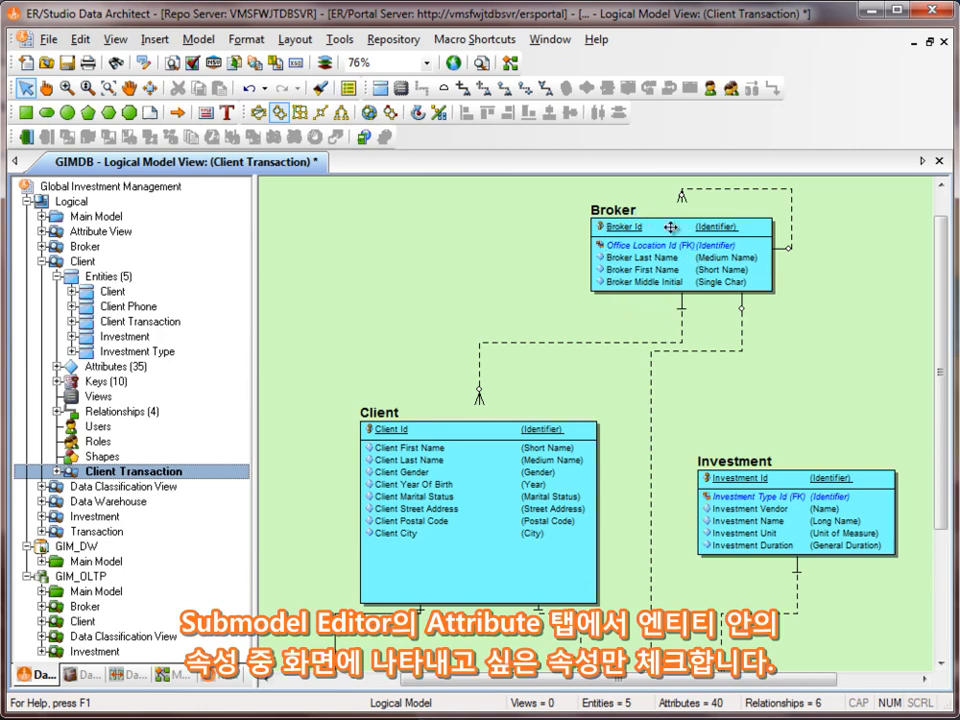
- Resize the Client entity to its default size so the box fits its displayed attributes
right_click(440, 534)
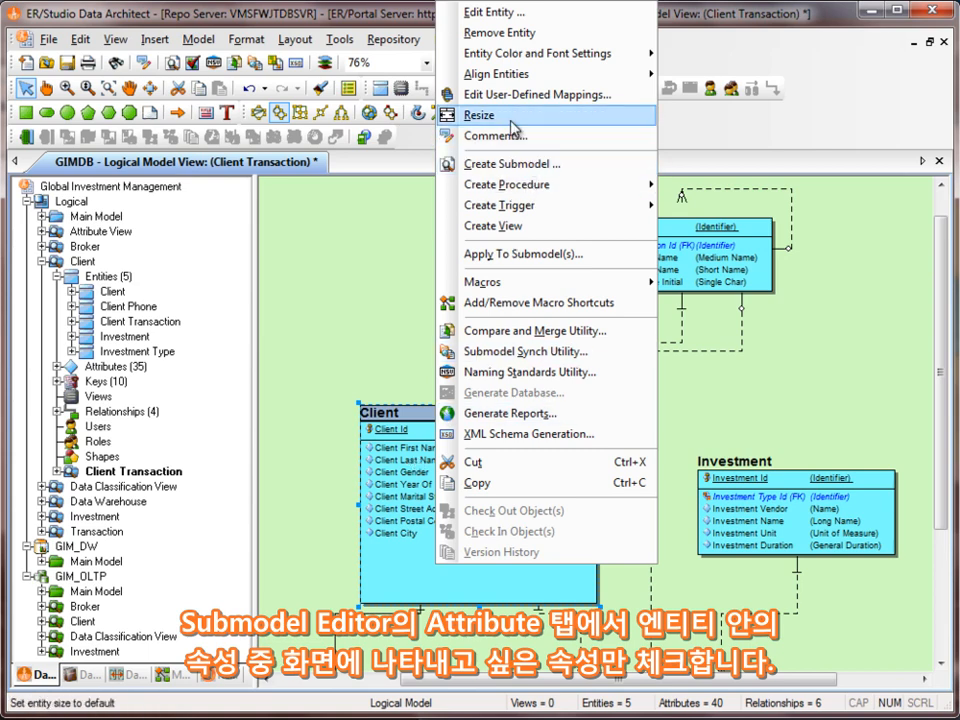
left_click(468, 116)
left_click(593, 482)
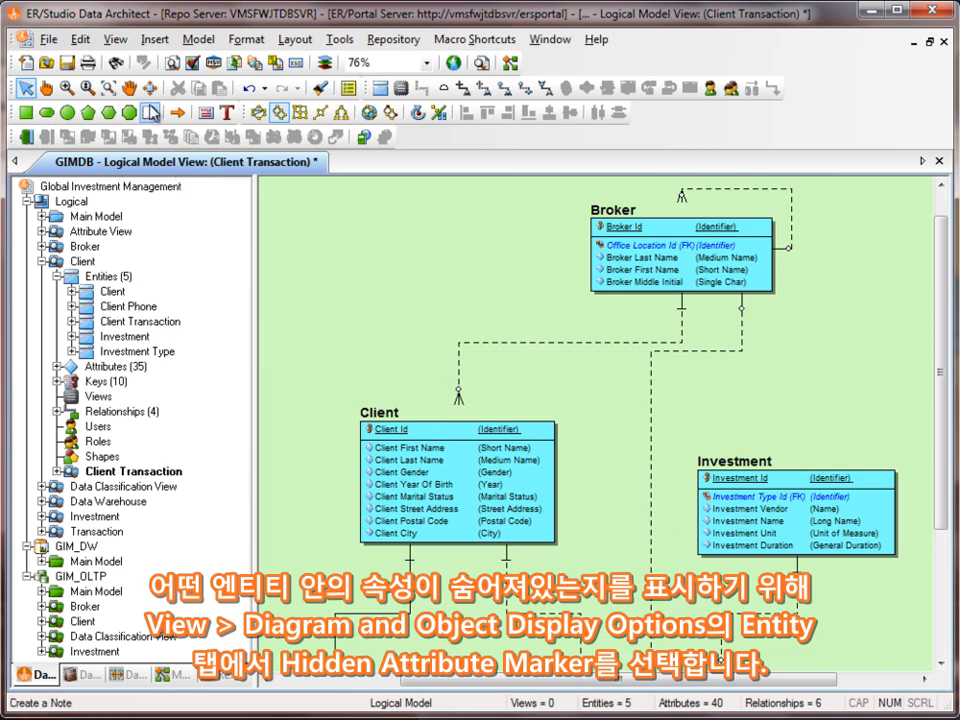
- Turn on the Hidden Attributes Marker in the diagram's entity display options
left_click(121, 40)
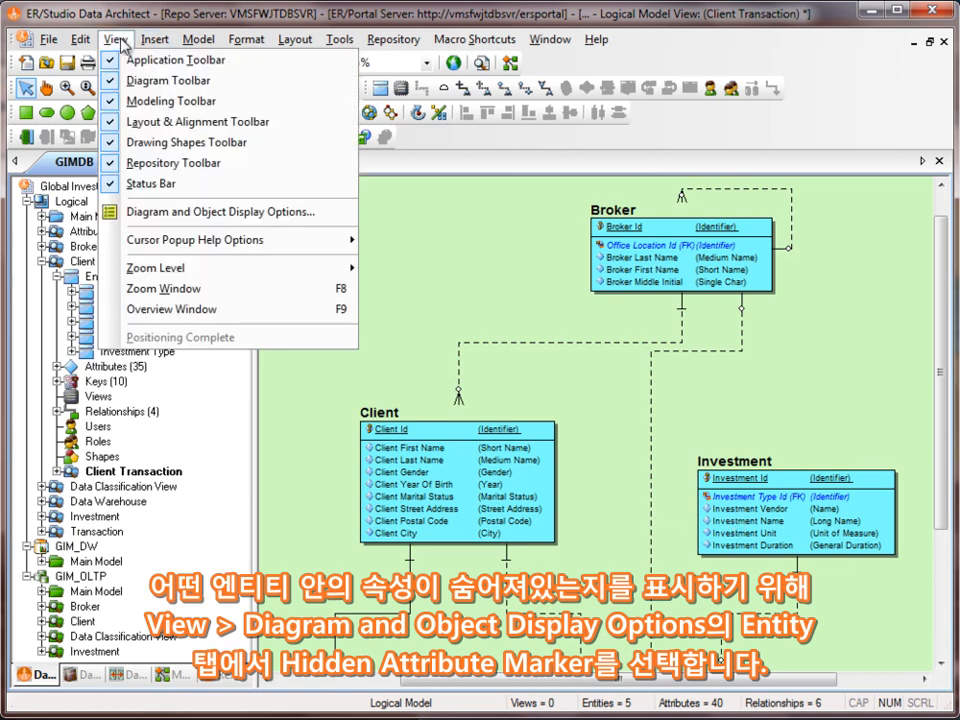
left_click(167, 213)
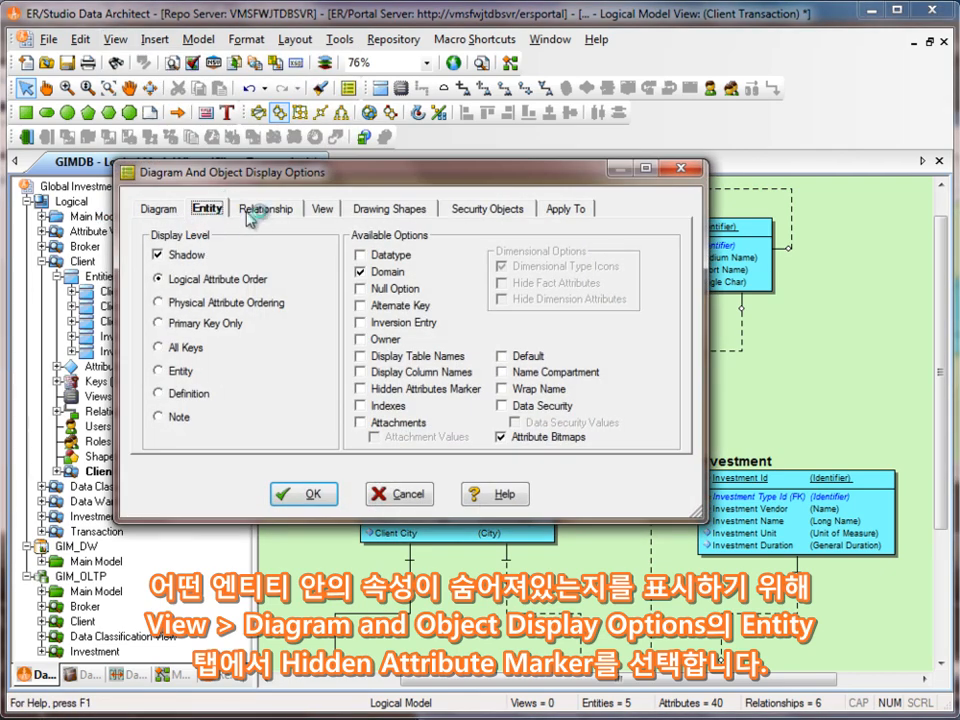
left_click(361, 389)
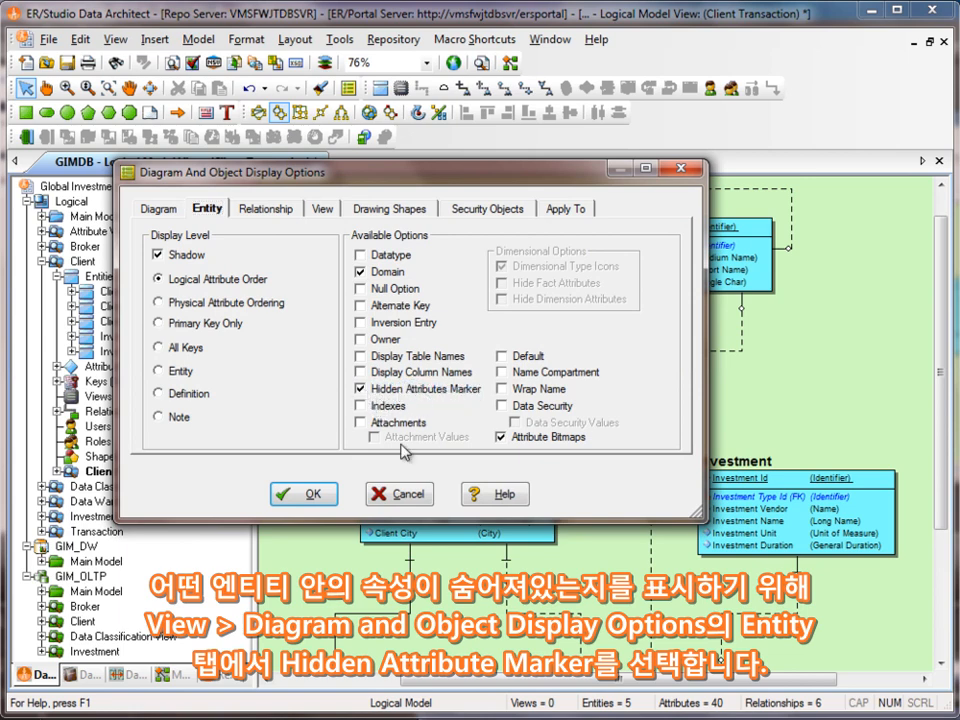
left_click(330, 507)
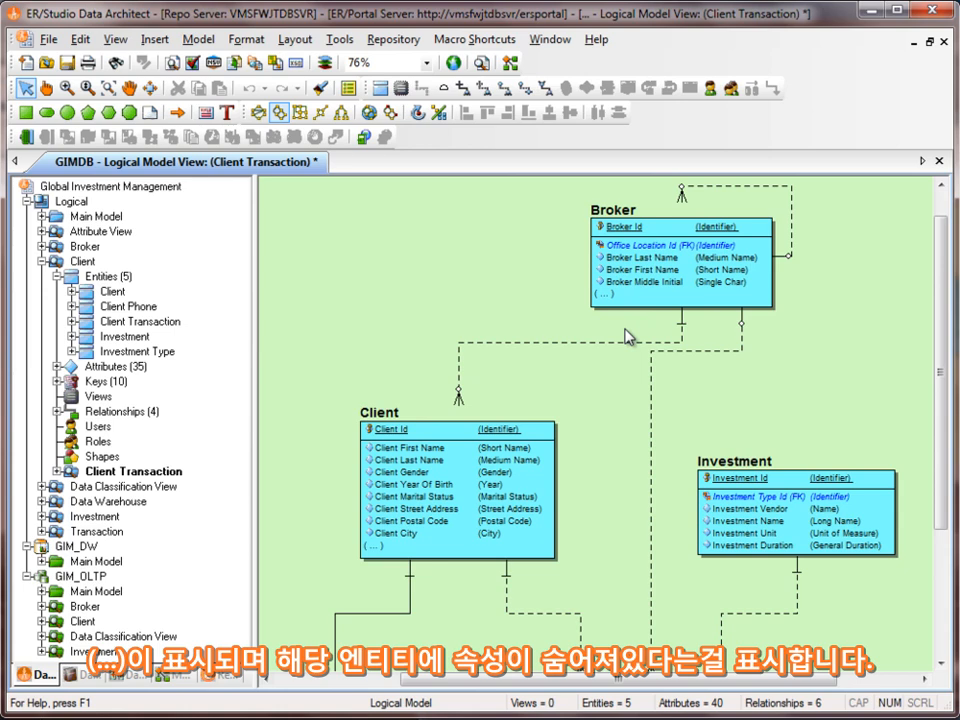
- Move the Client Transaction submodel out of Client to directly under Main Model, suppressing further move warnings, and collapse Client
left_click(140, 473)
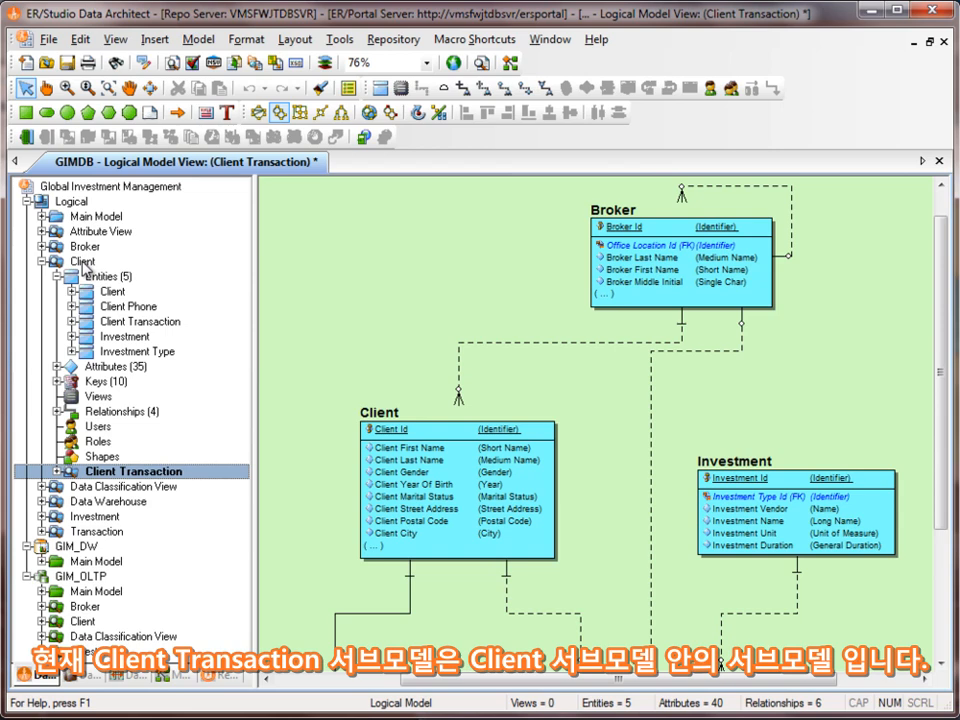
left_click_drag(165, 483, 117, 205)
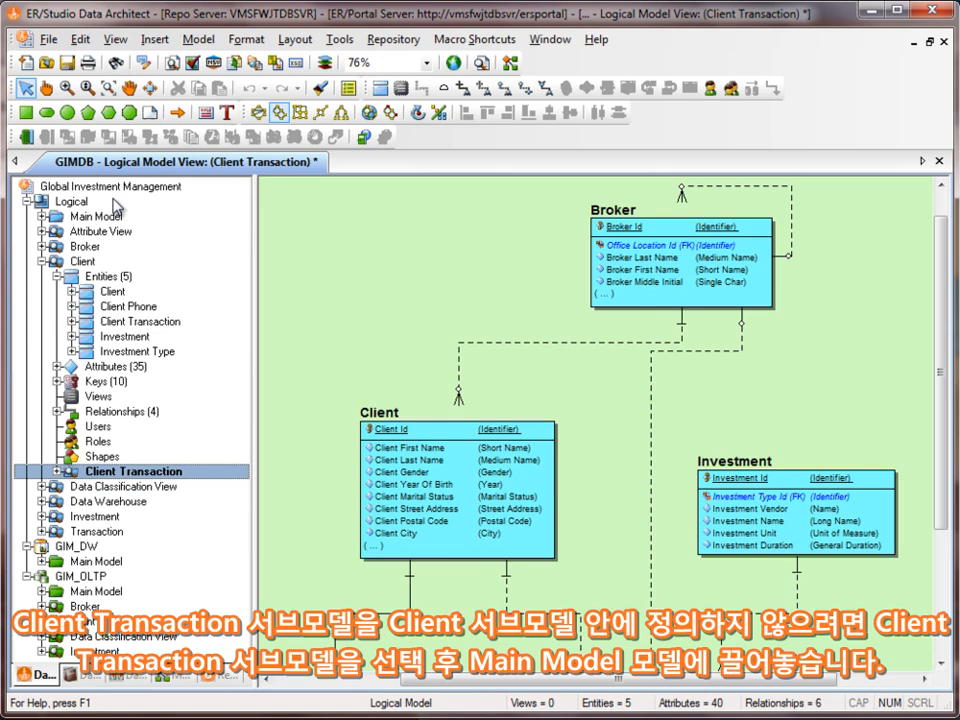
mouse_move(117, 205)
left_mouse_down()
mouse_move(120, 486)
mouse_move(118, 216)
left_mouse_up()
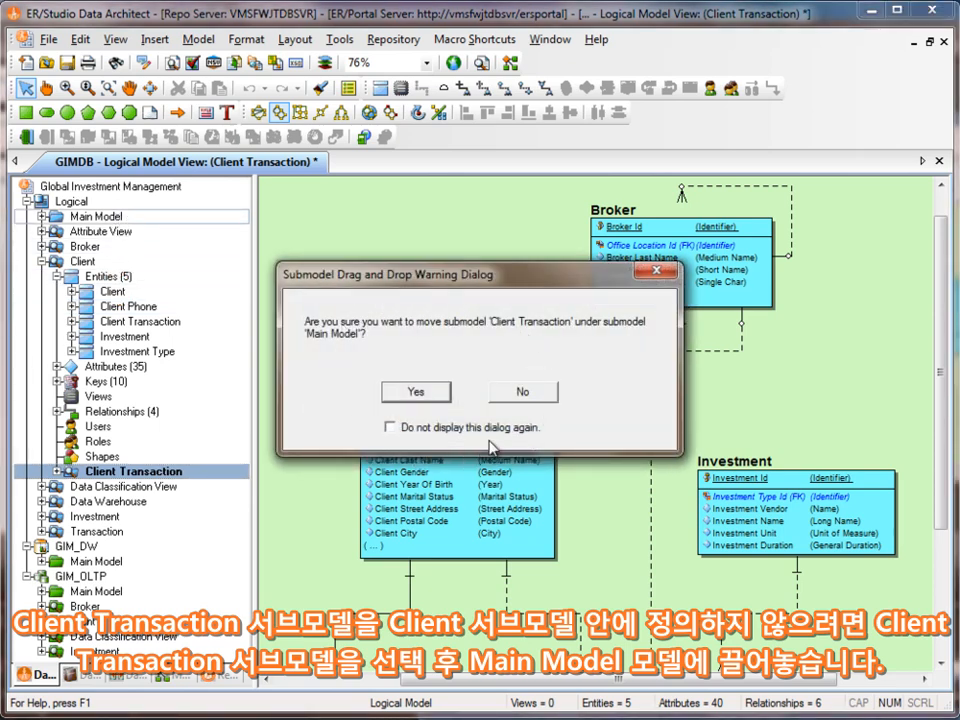
left_click(389, 427)
left_click(385, 396)
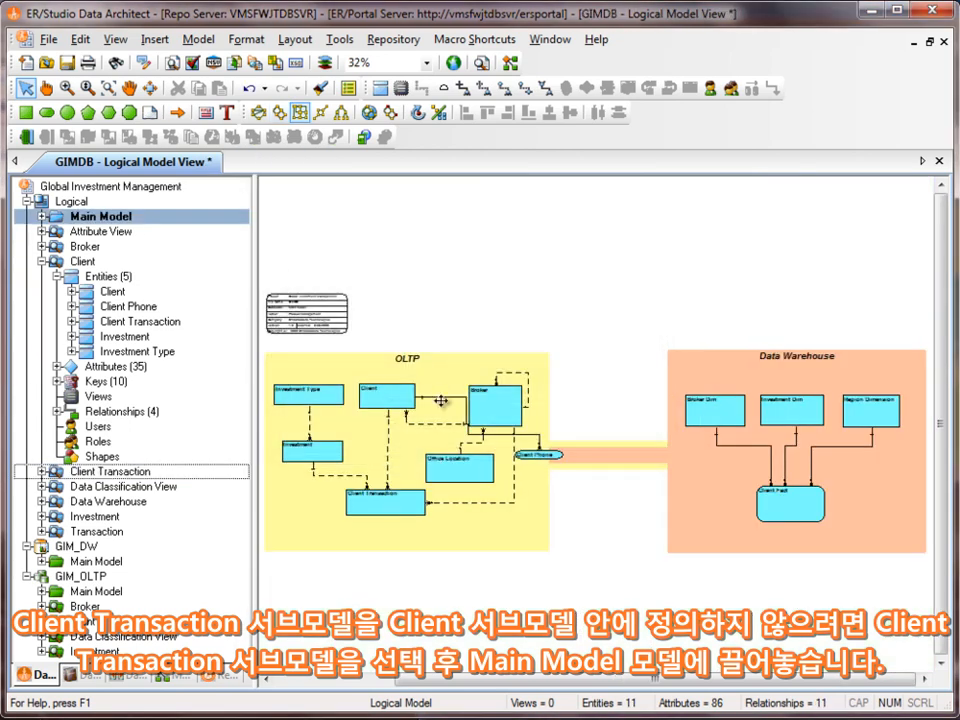
left_click(42, 261)
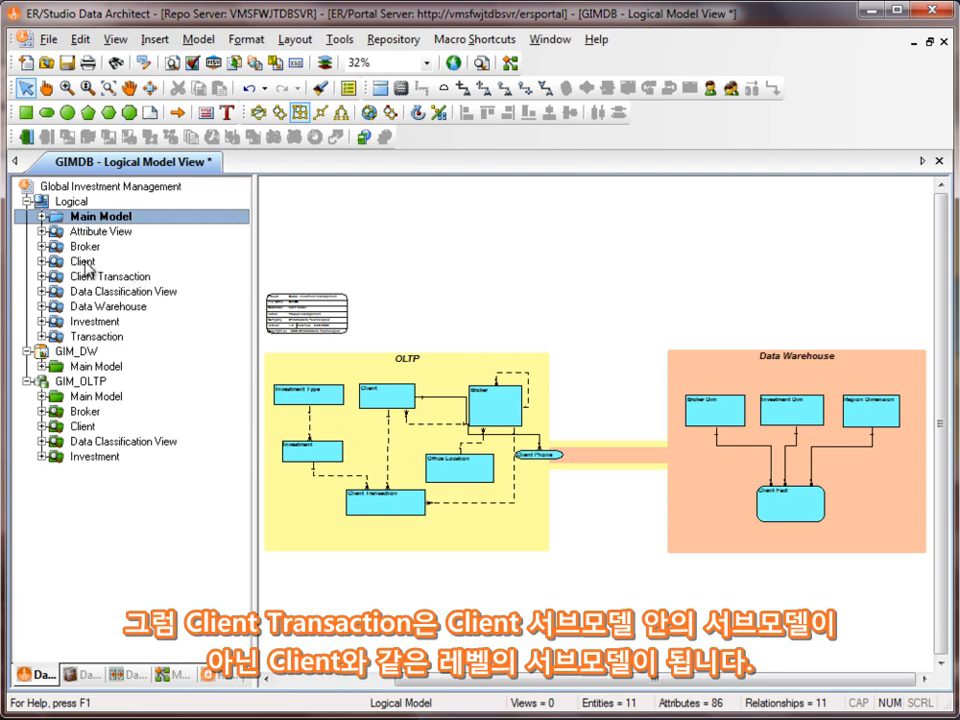
- Move the Client Transaction submodel back under the Client submodel and expand Client's contents
left_click(100, 277)
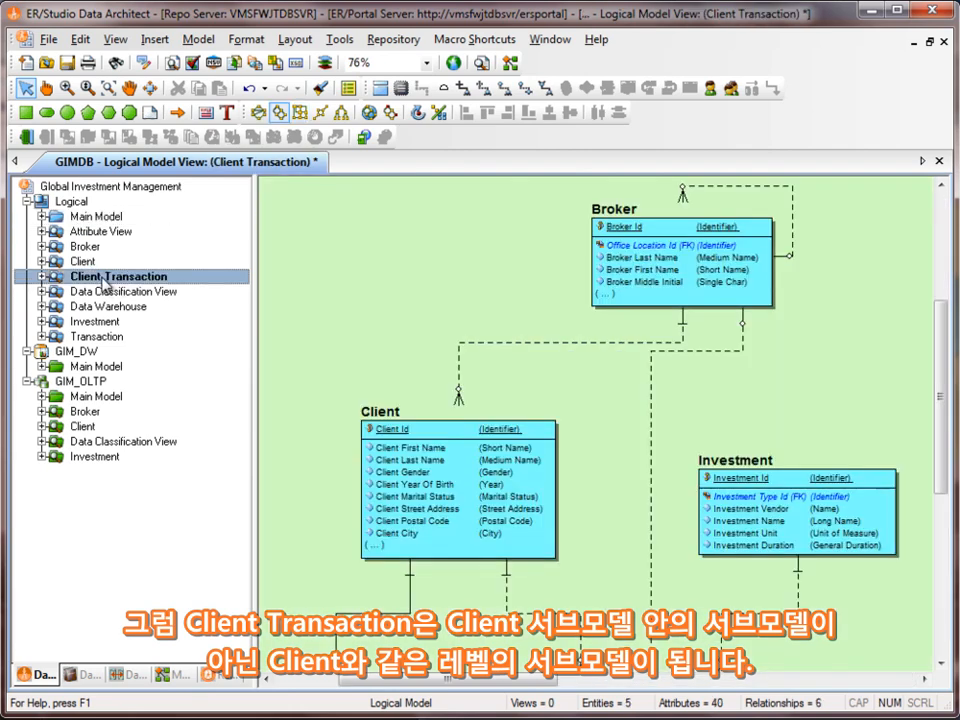
left_click_drag(86, 274, 100, 261)
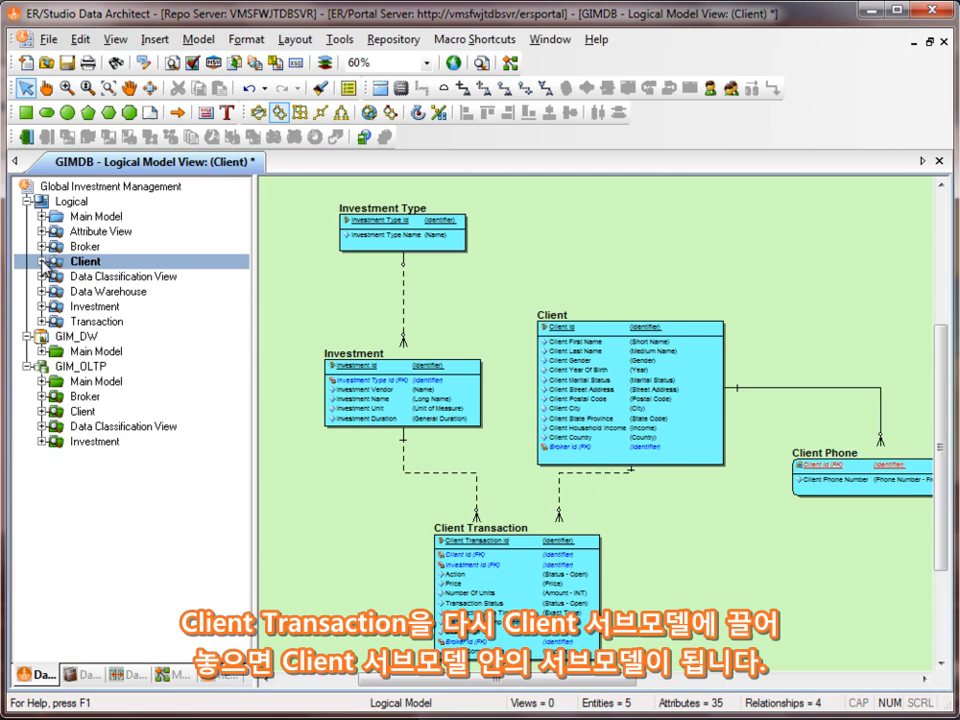
left_click(42, 261)
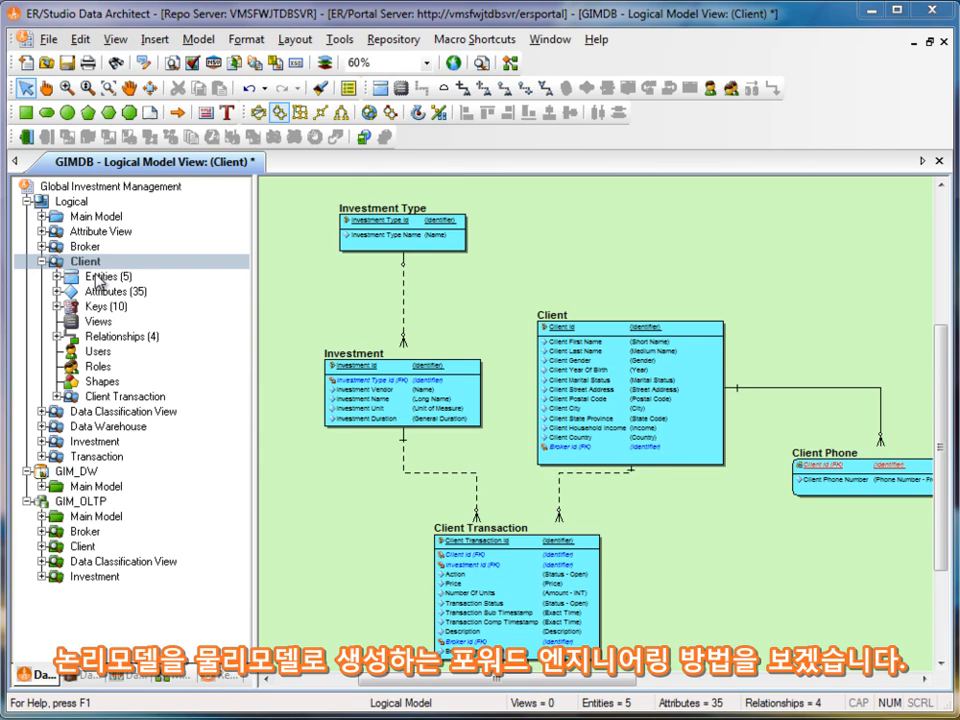
- Start generating a physical model from the Client submodel, name it Client_test, and continue to the entity selection
right_click(72, 204)
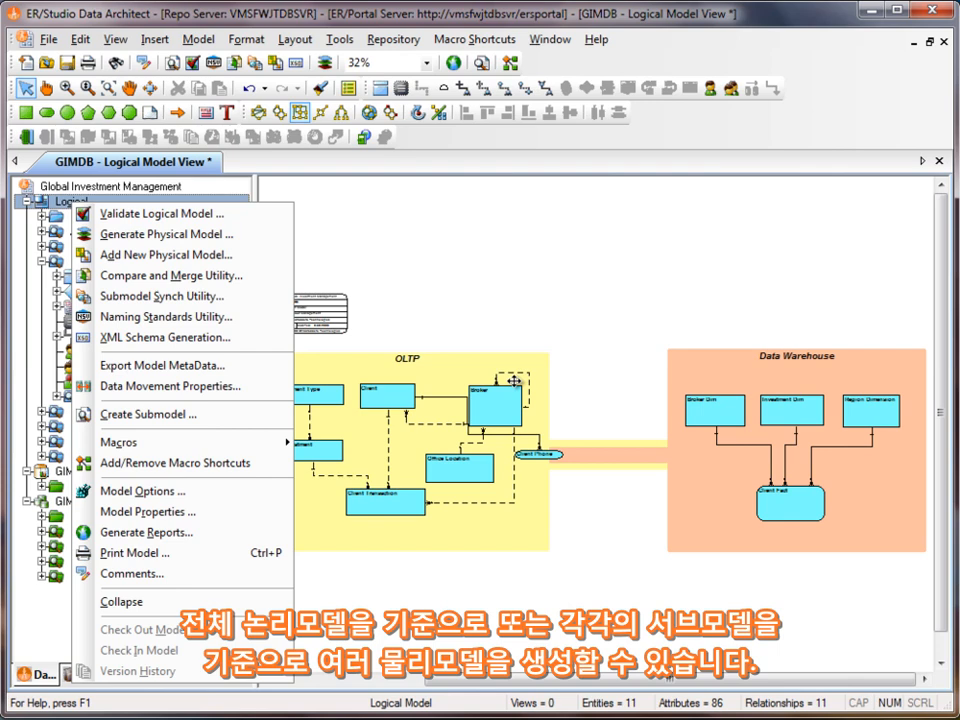
left_click(386, 257)
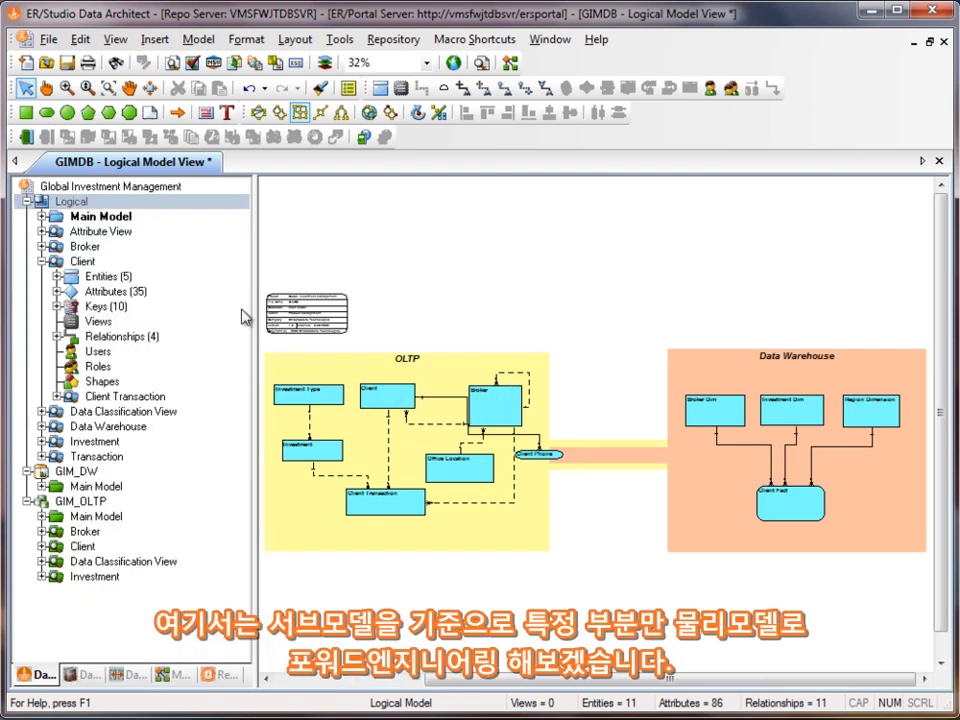
double_click(86, 262)
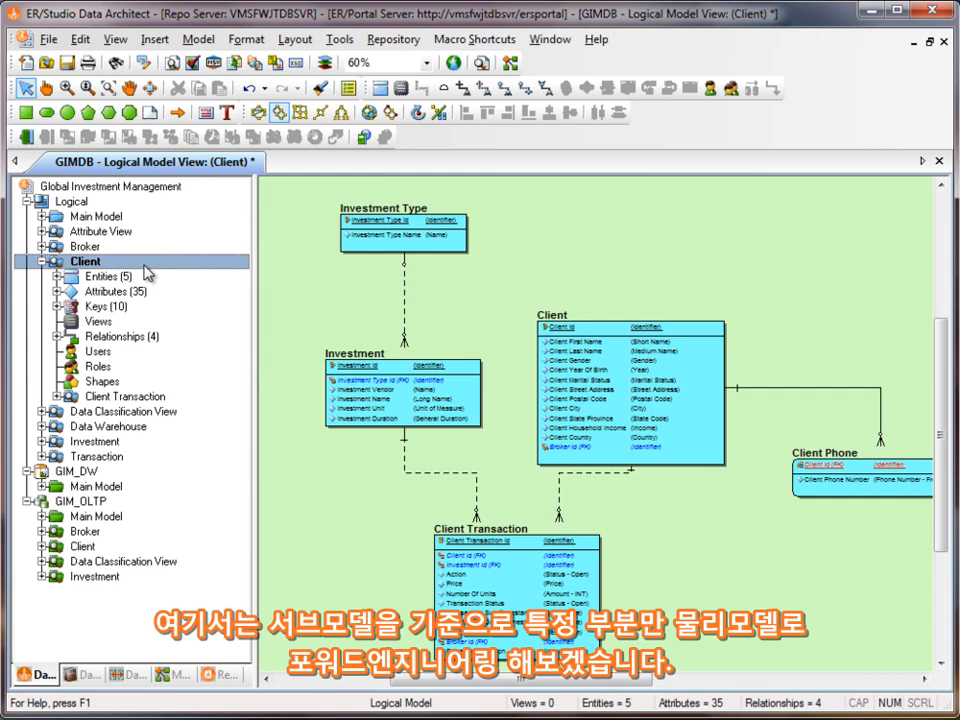
right_click(95, 264)
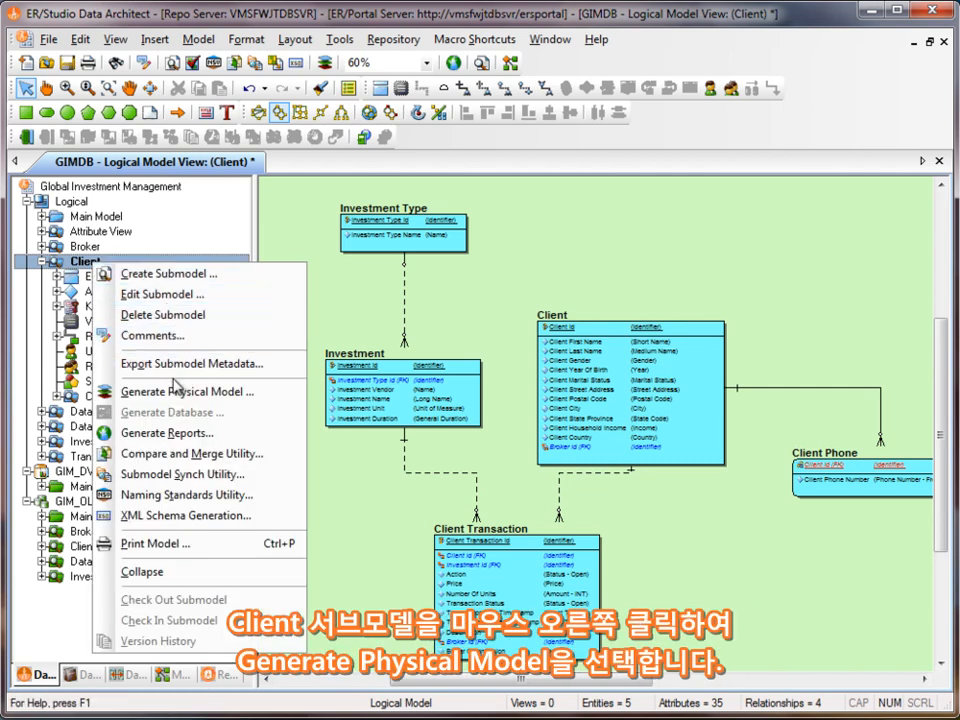
left_click(140, 392)
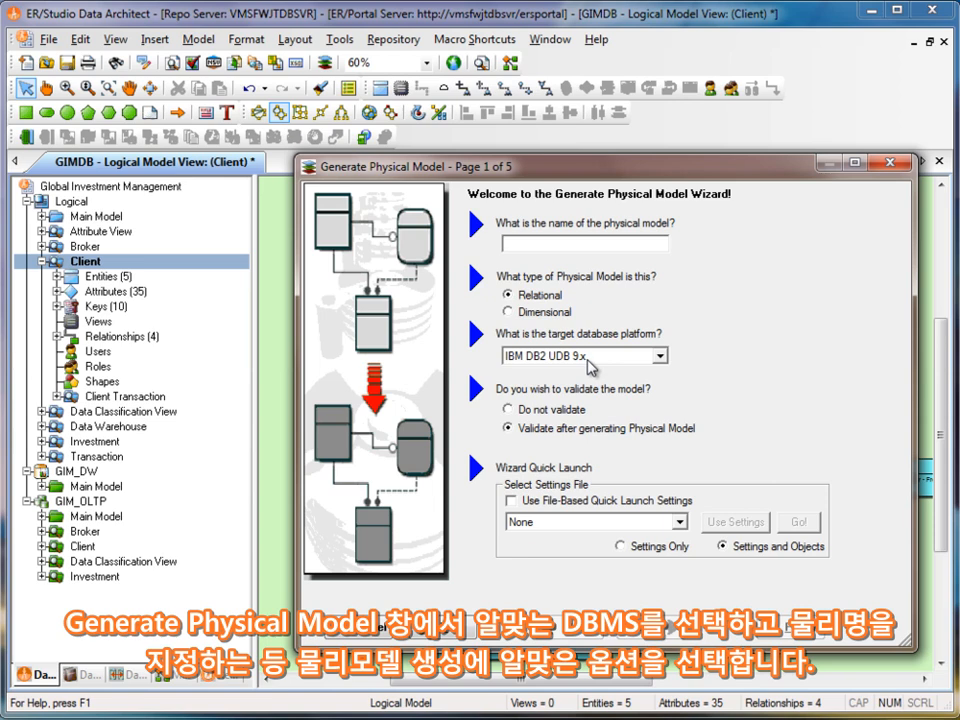
type("CLie")
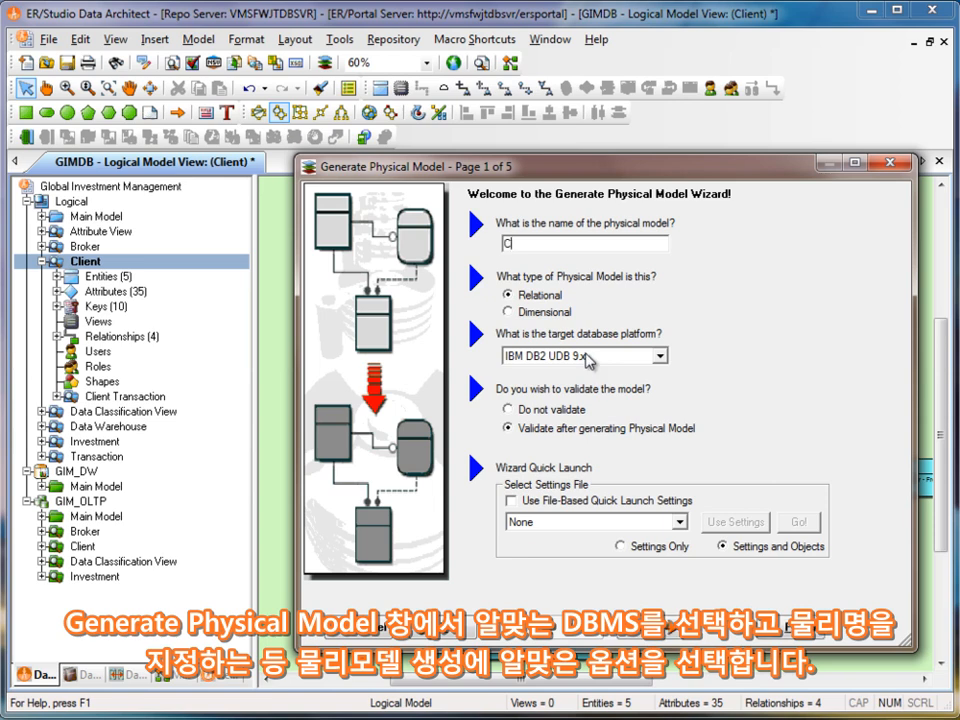
key("BackSpace")
key("BackSpace")
key("BackSpace")
type("lient_test")
left_click(660, 632)
- Enable clustered primary key indexes and generate physical indexes for alternate keys, inversion entries and foreign keys
left_click_drag(406, 164, 340, 104)
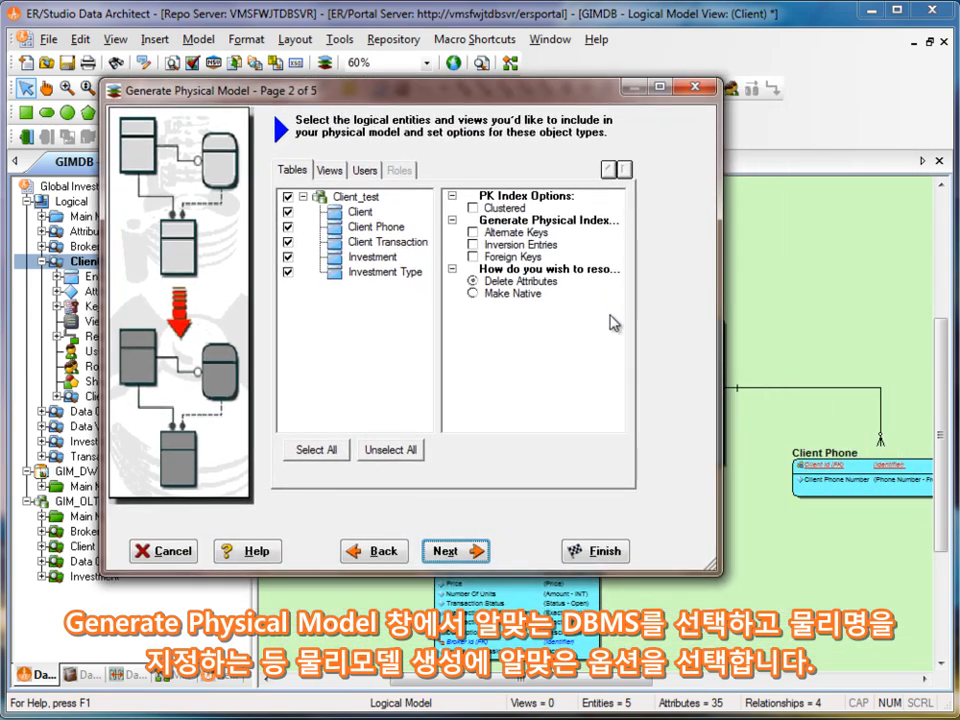
left_click(474, 208)
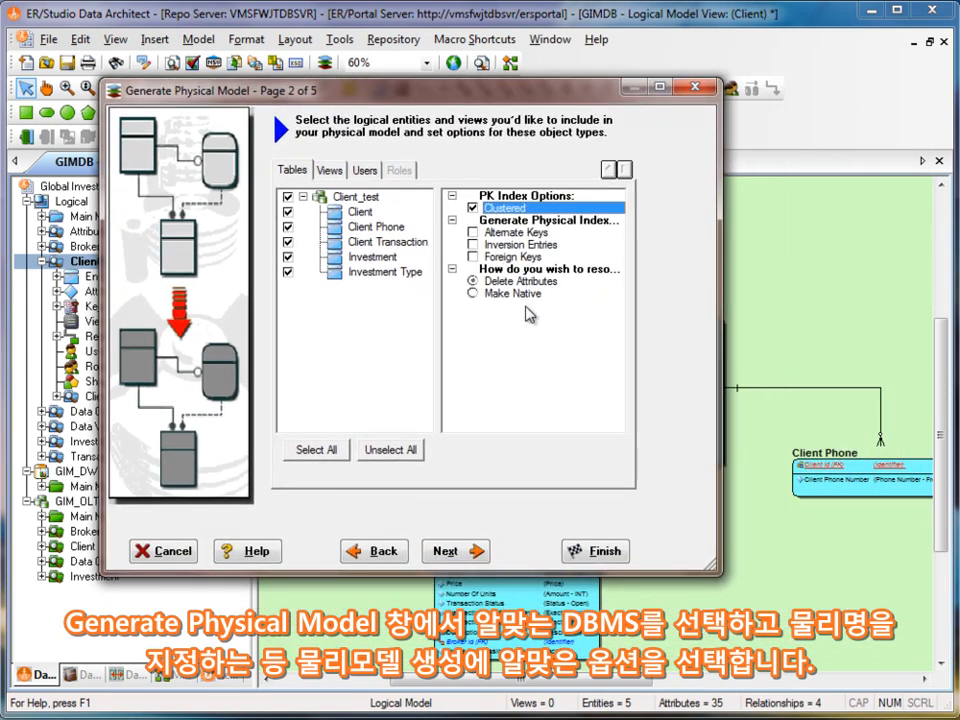
left_click(473, 232)
left_click(474, 245)
left_click(474, 257)
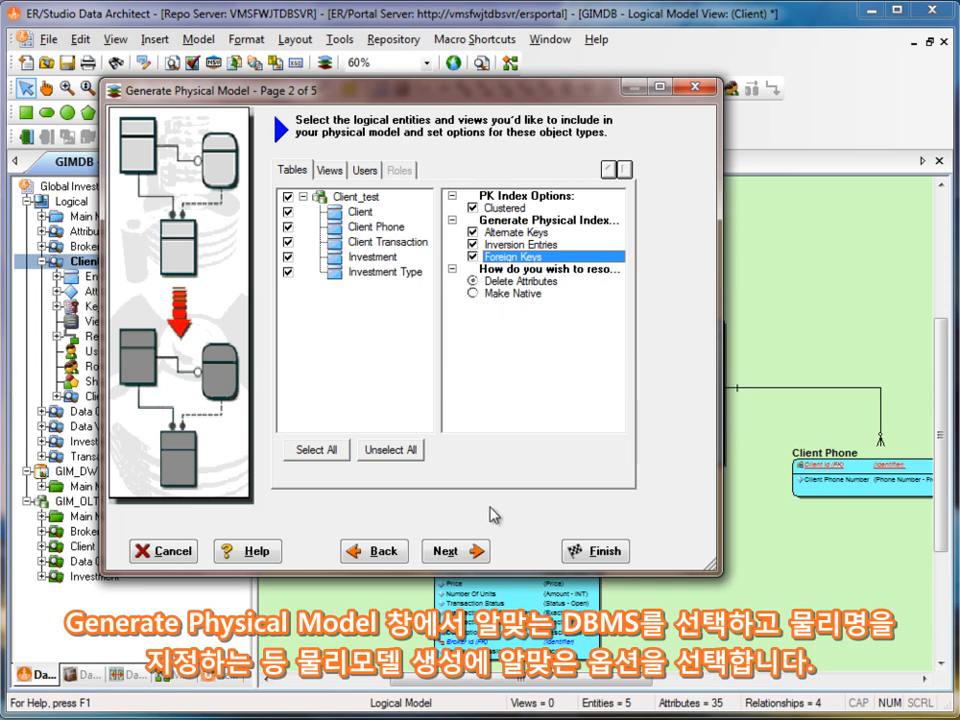
- Apply the Abbreviation List - v1.0 naming standards template to the new physical model
left_click(460, 556)
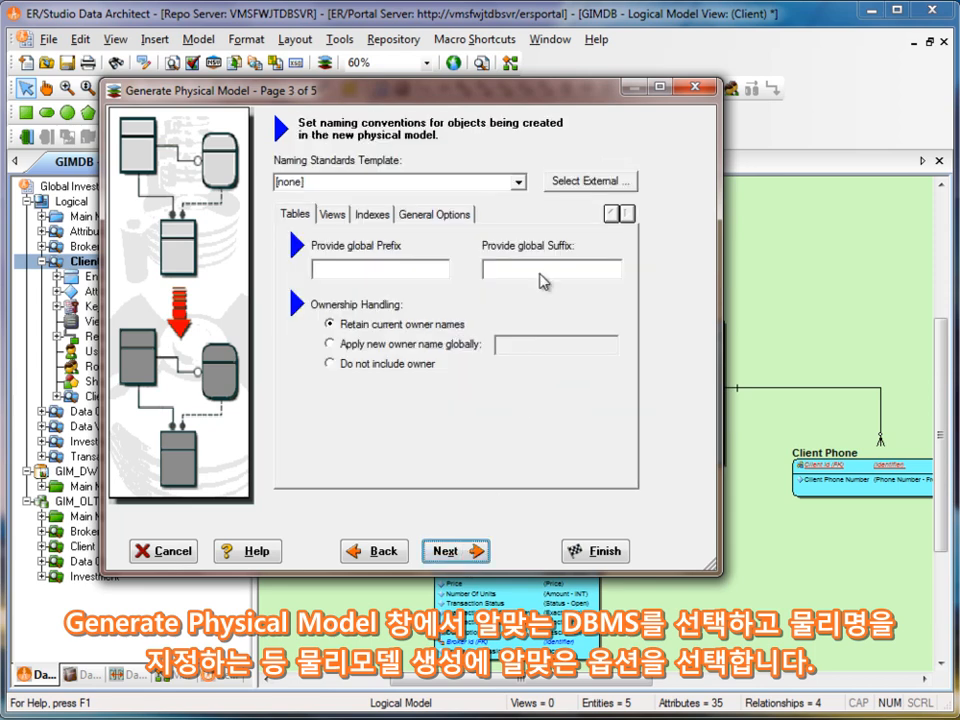
left_click(519, 182)
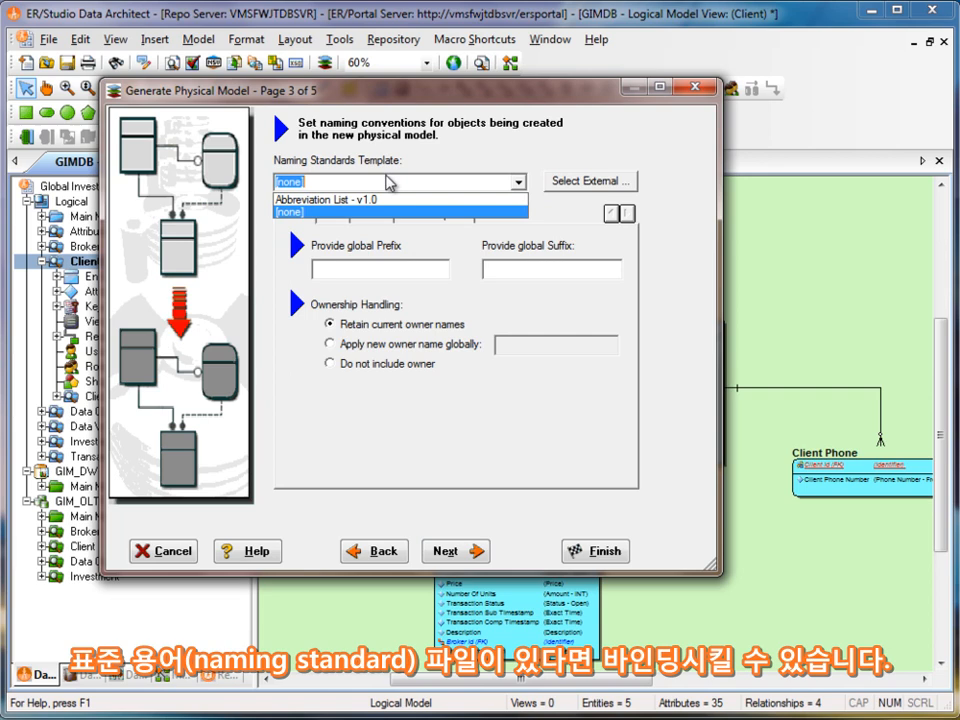
left_click(382, 200)
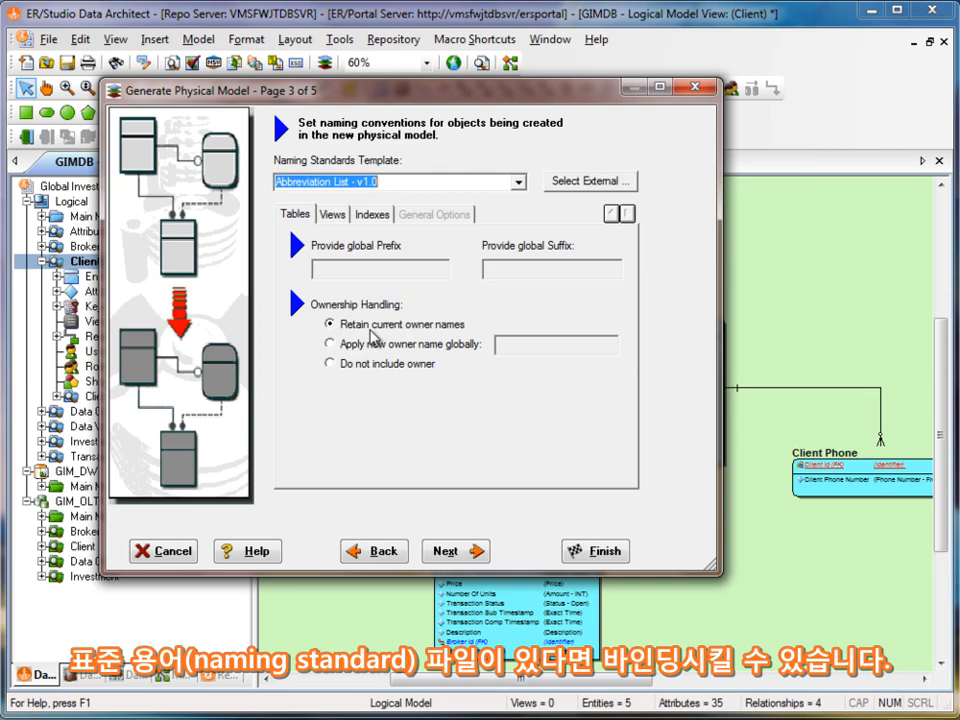
- Keep the default naming, storage and general options, retain the IBM DB2 UDB 9.x (system) datatype mapping, and generate the physical model
left_click_drag(379, 182, 266, 181)
left_click(479, 553)
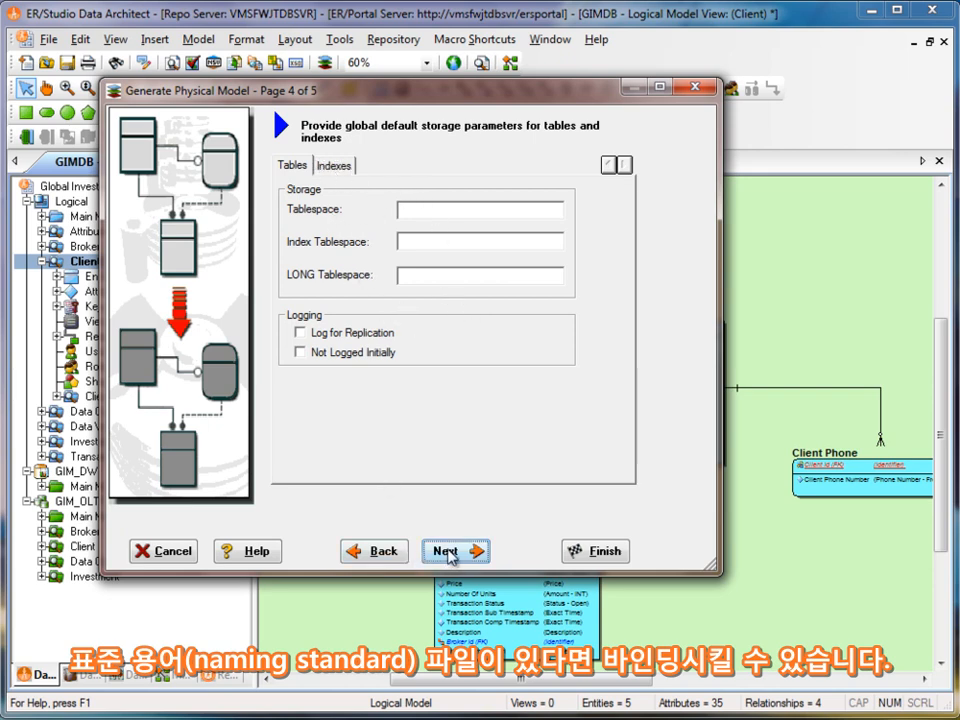
left_click(449, 551)
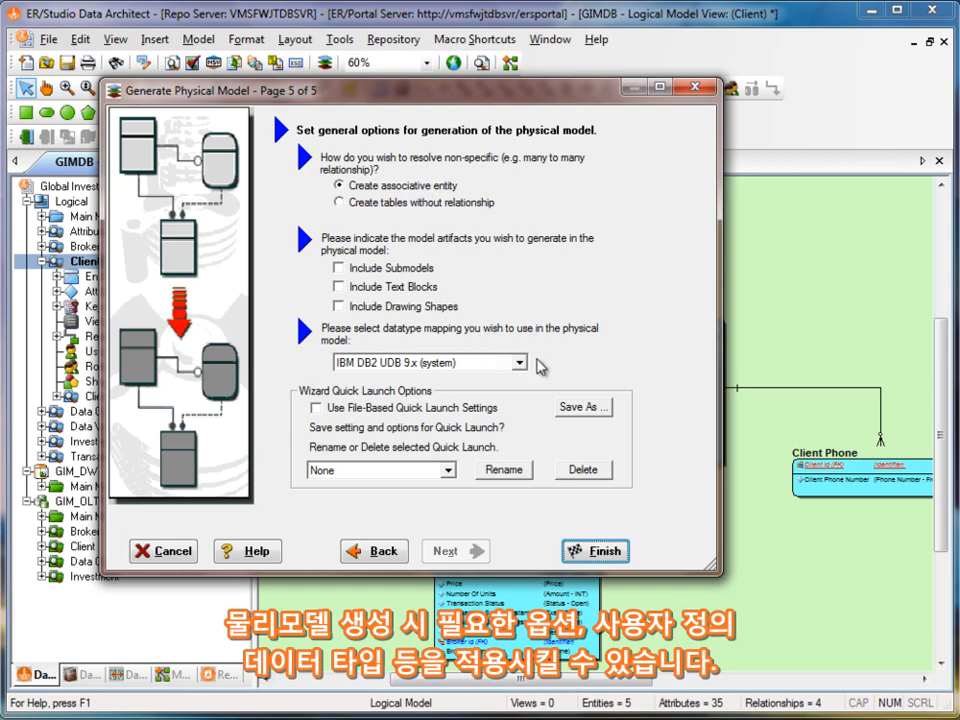
left_click(520, 364)
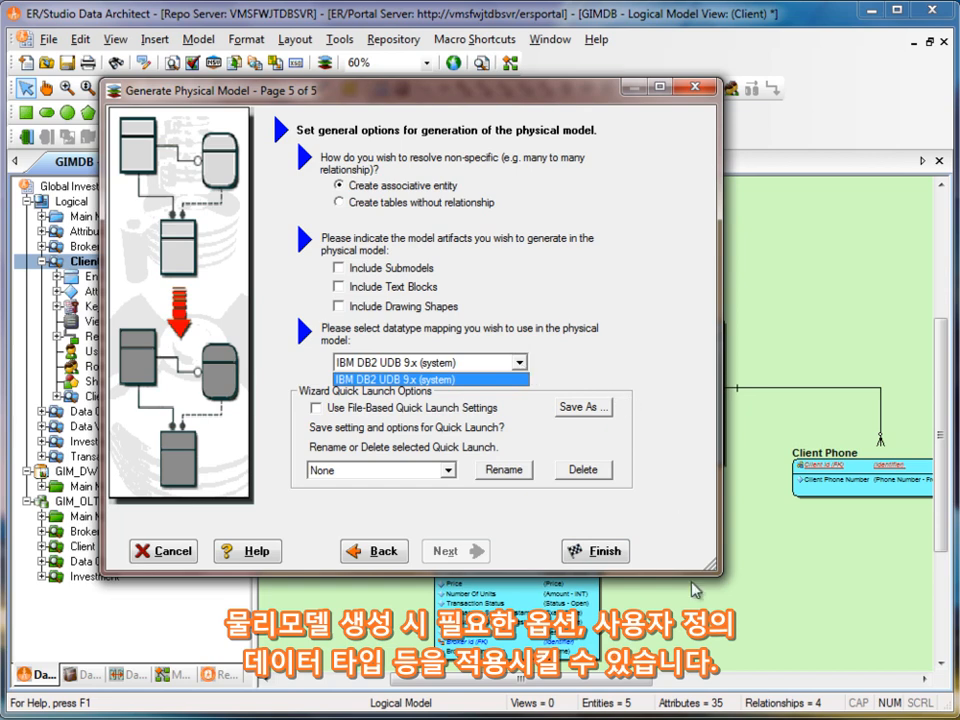
left_click(597, 549)
left_click(597, 549)
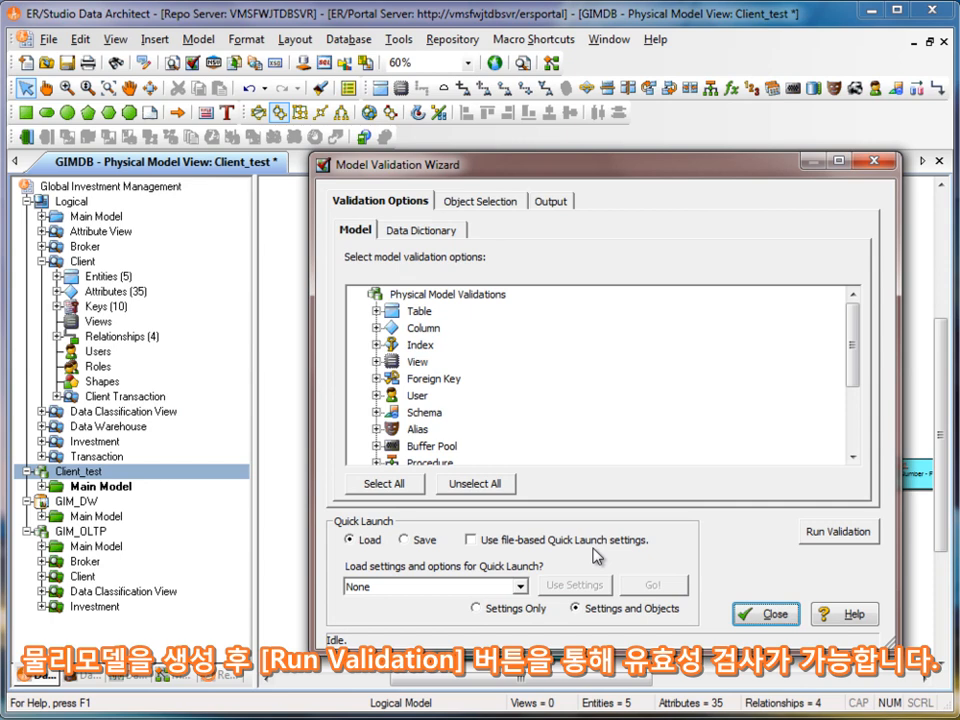
- Review the Table validation options for the new physical model and close the validation wizard without running it
left_click(378, 312)
left_click_drag(838, 334, 868, 315)
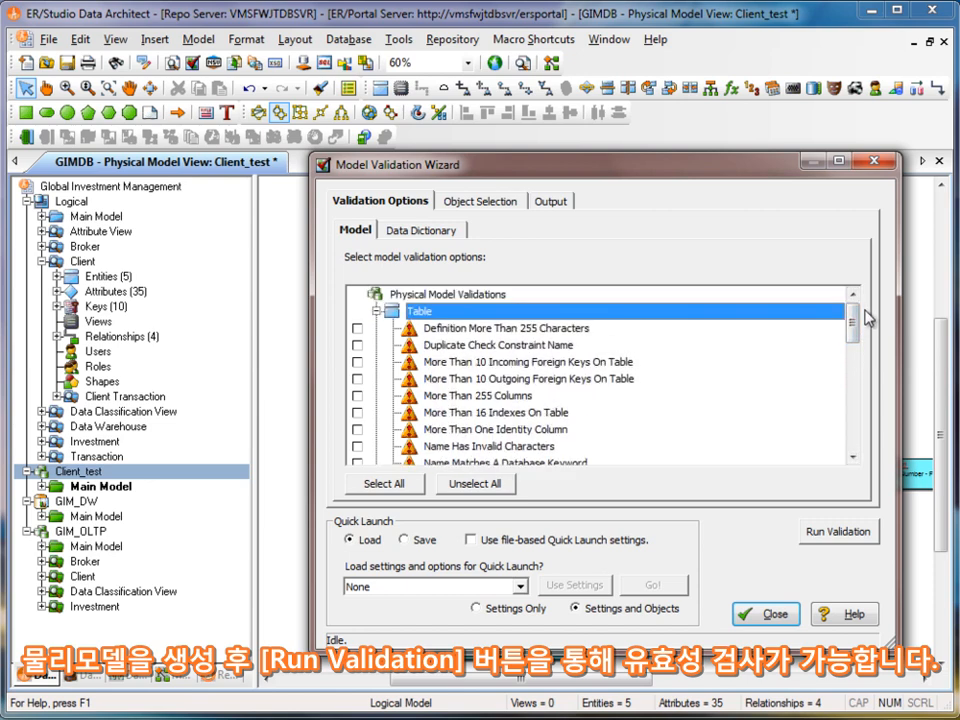
left_click(760, 614)
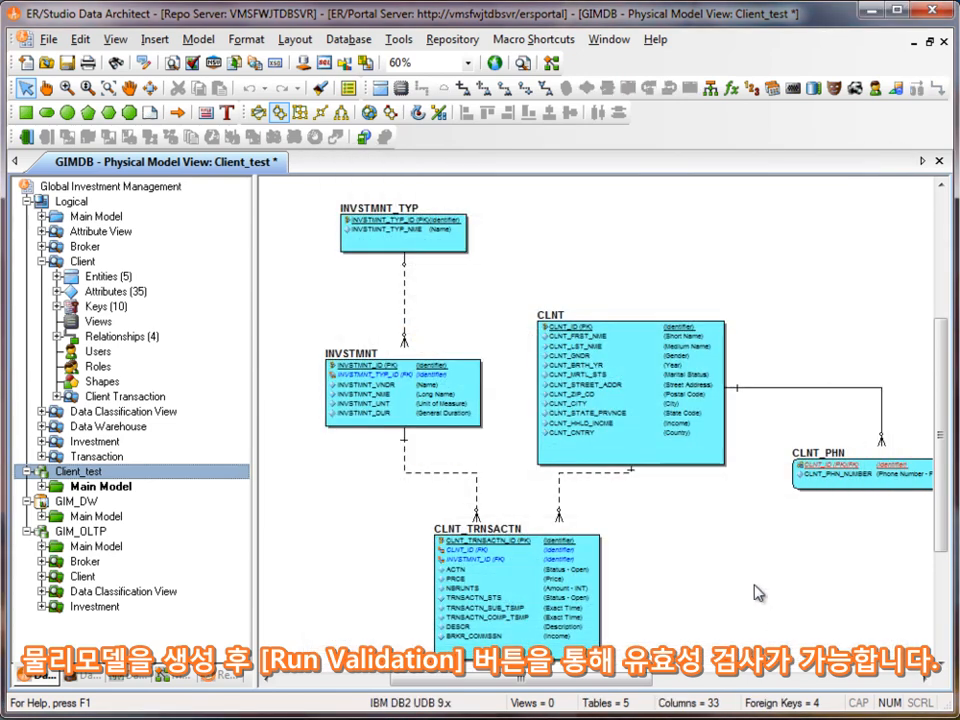
- Select the CLNT and CLNT_PHN tables together and start a rollup denormalization, accepting the undo-history warning and suppressing it in future
left_click(88, 90)
left_click_drag(587, 335, 587, 382)
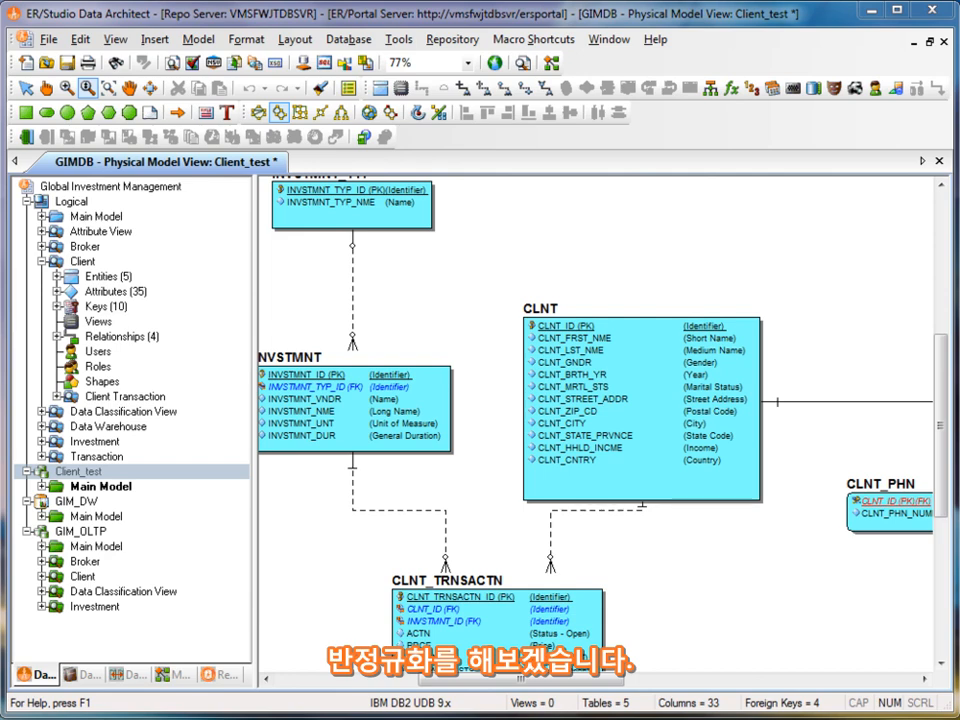
left_click_drag(603, 692, 632, 686)
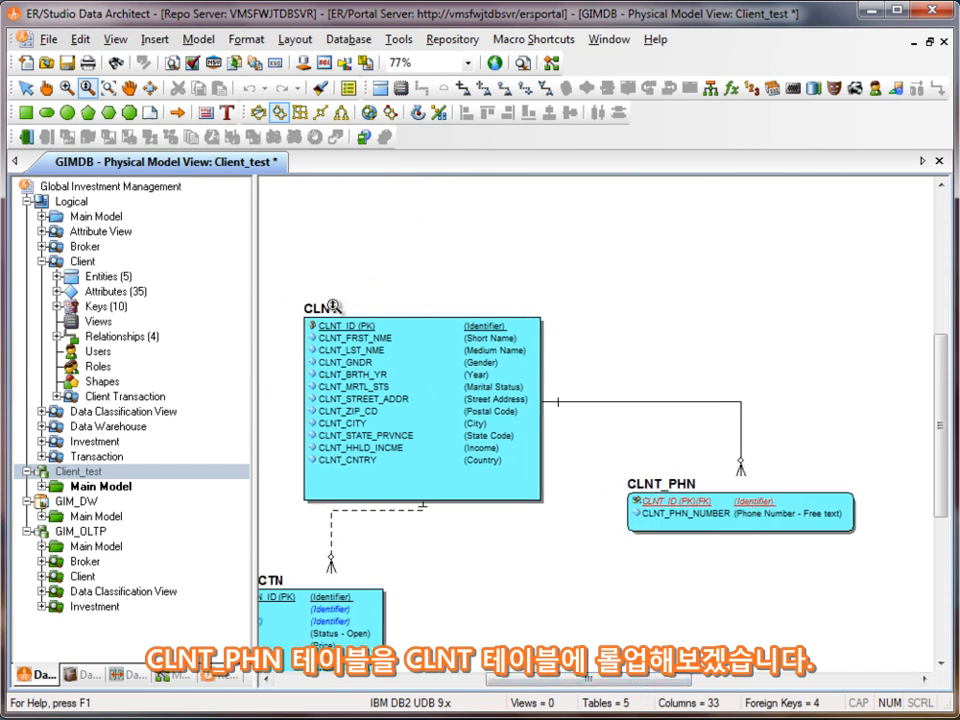
left_click(25, 87)
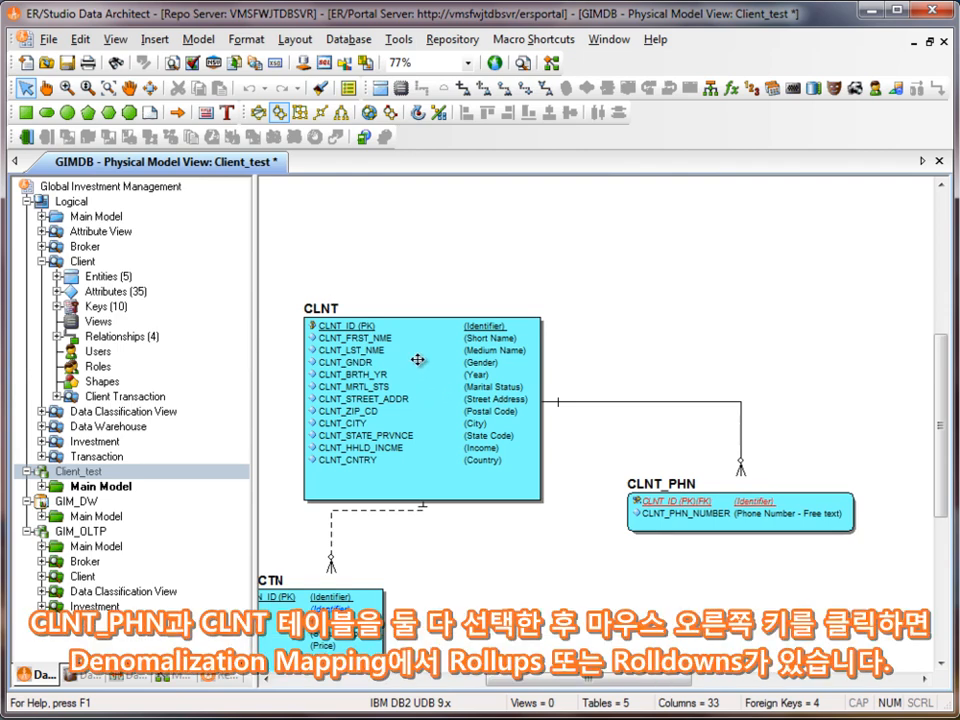
left_click(320, 306)
left_click(679, 486, "shift")
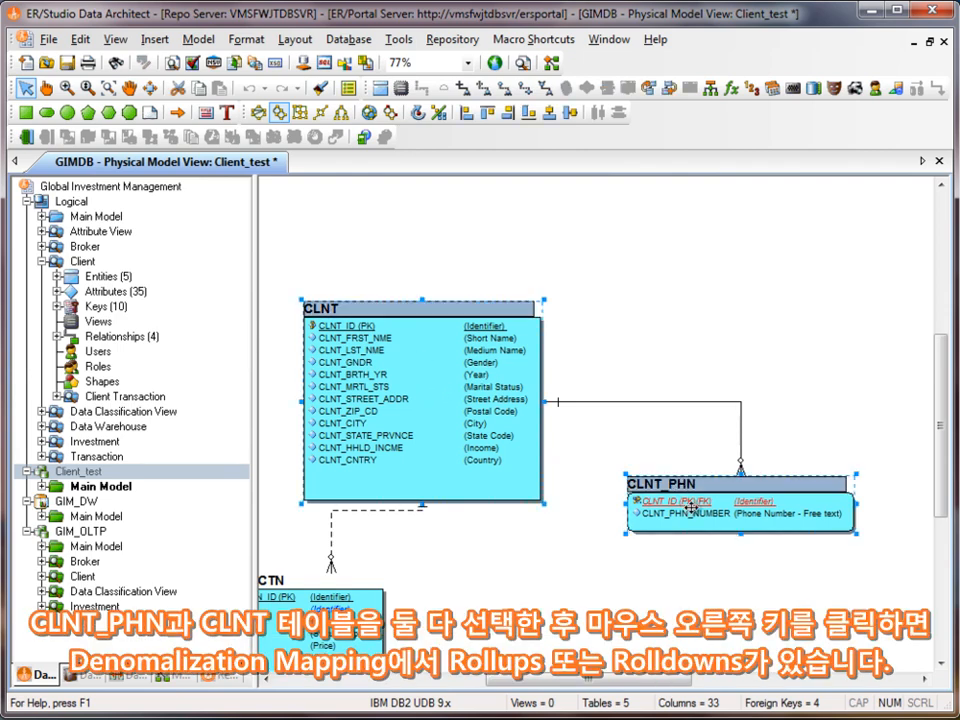
right_click(428, 370)
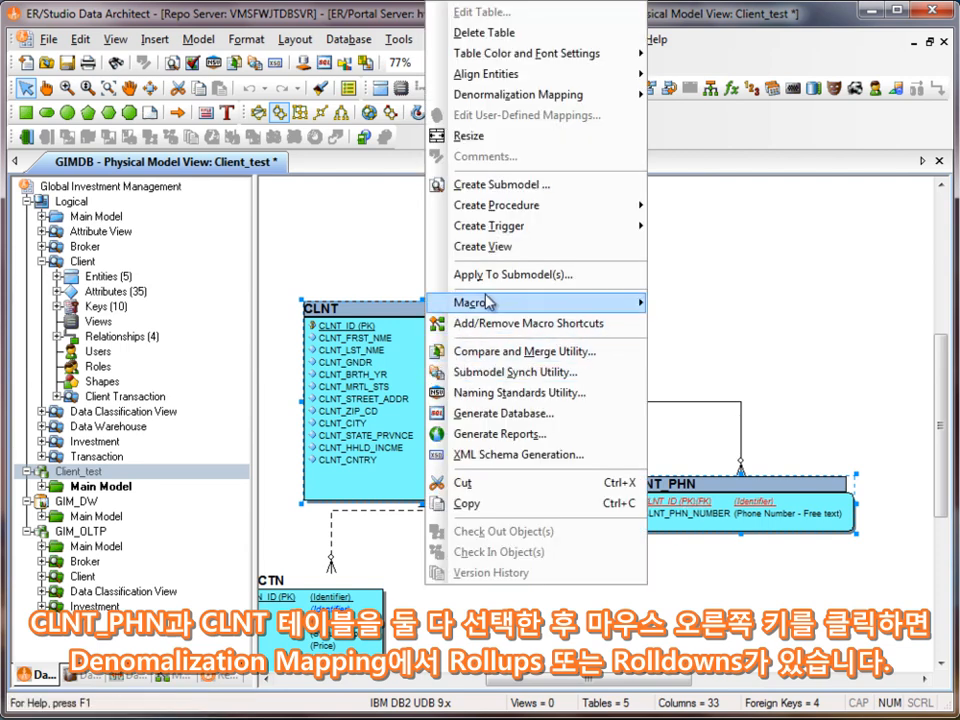
mouse_move(497, 101)
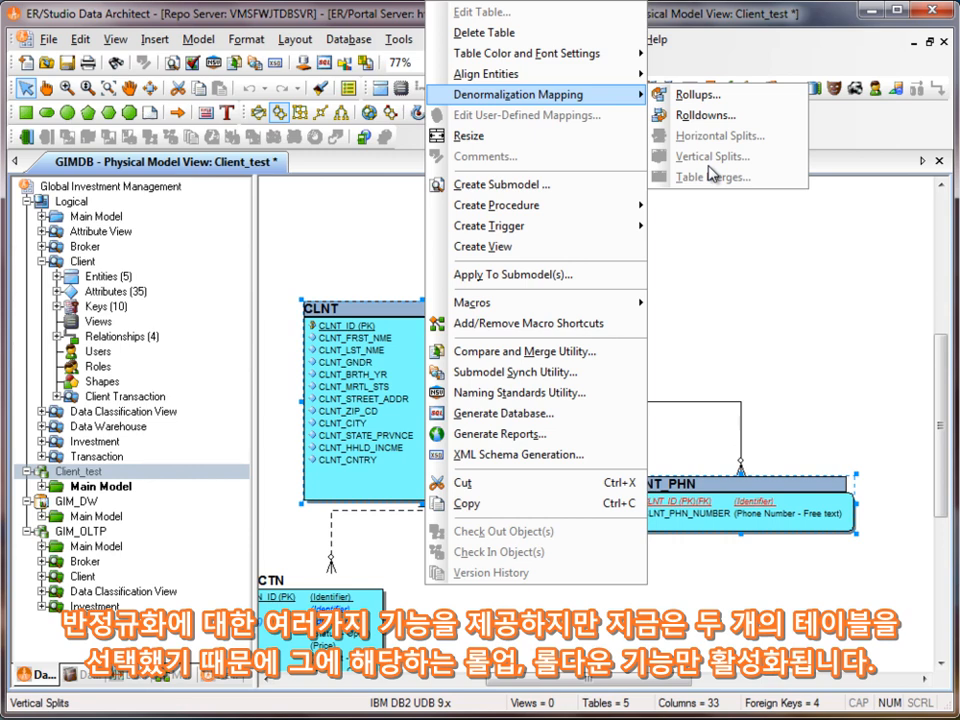
left_click(684, 95)
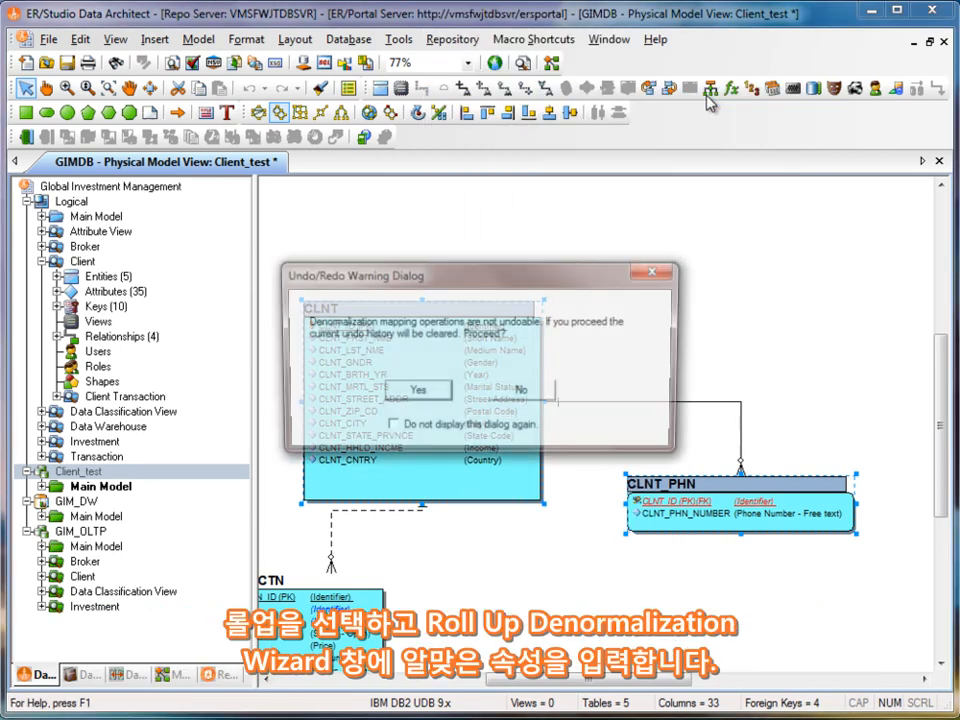
left_click(391, 427)
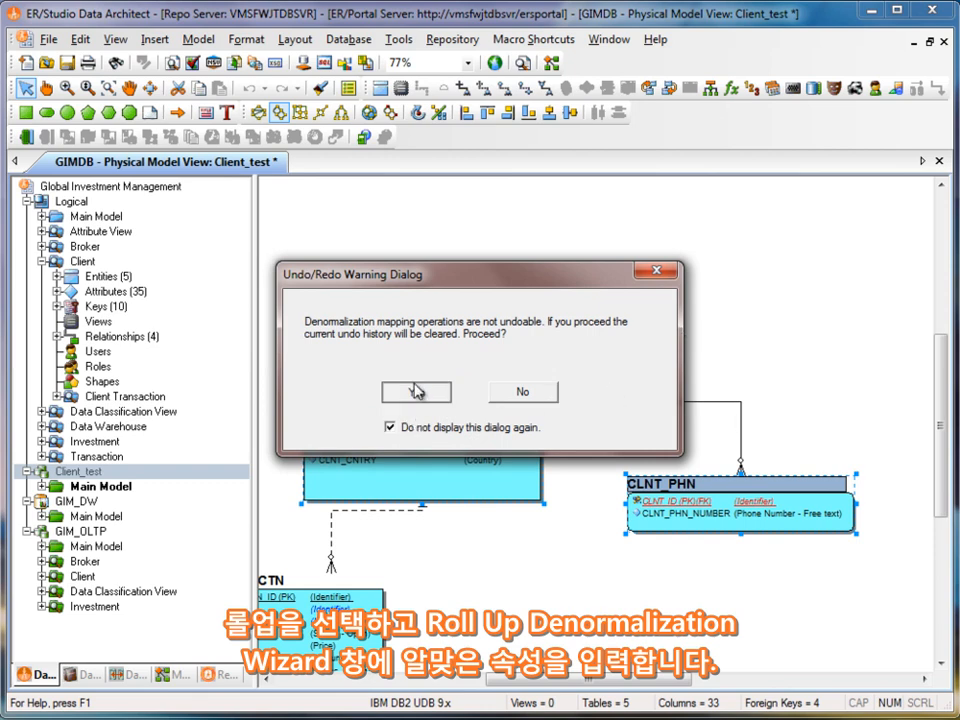
left_click(416, 390)
- Set the rollup's number of repeating group columns to 3, keep the default mapping name, and complete the rollup
left_click(488, 545)
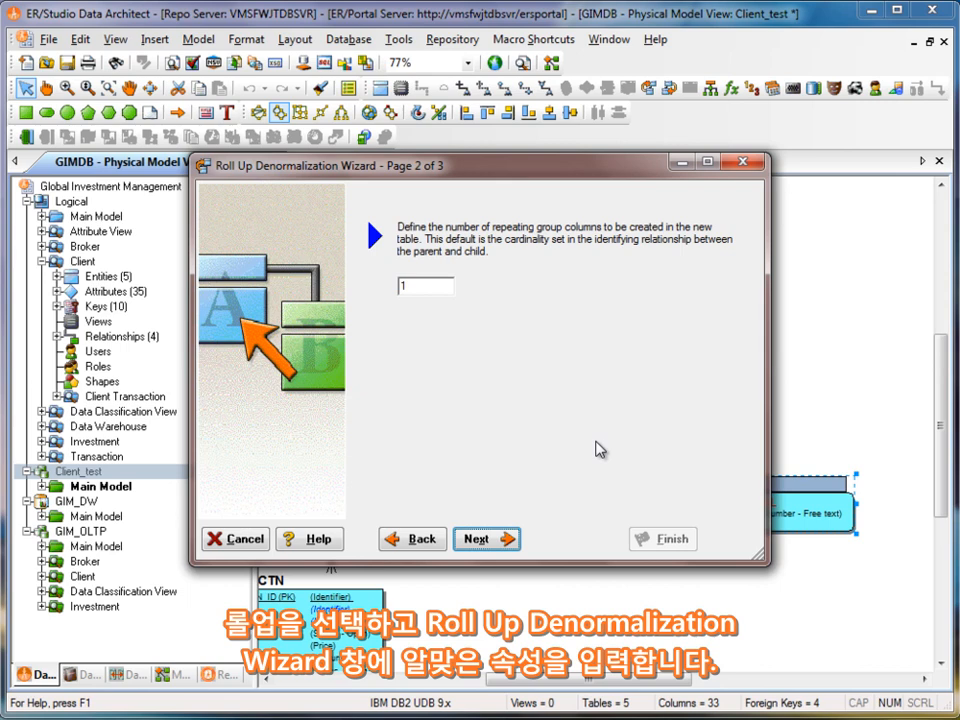
left_click_drag(409, 285, 356, 287)
type("3")
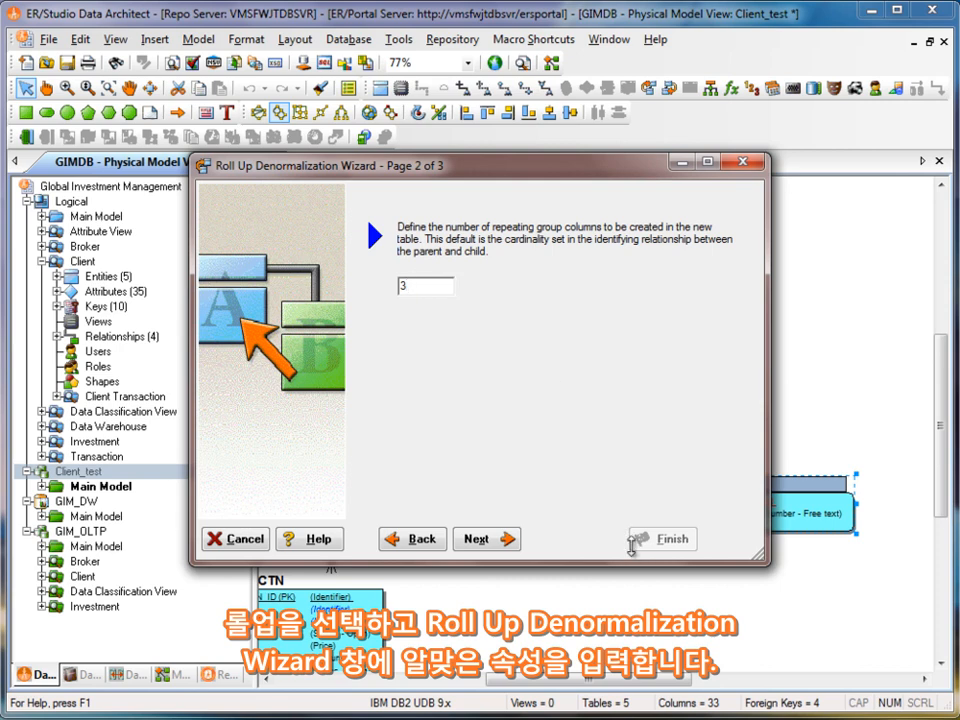
left_click(489, 545)
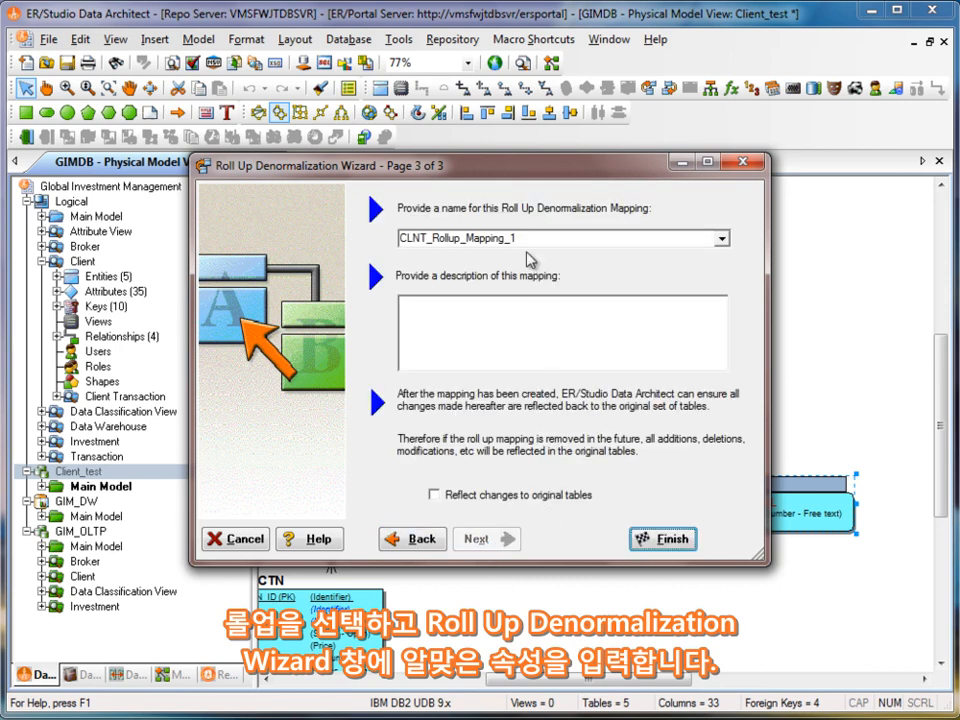
left_click(664, 539)
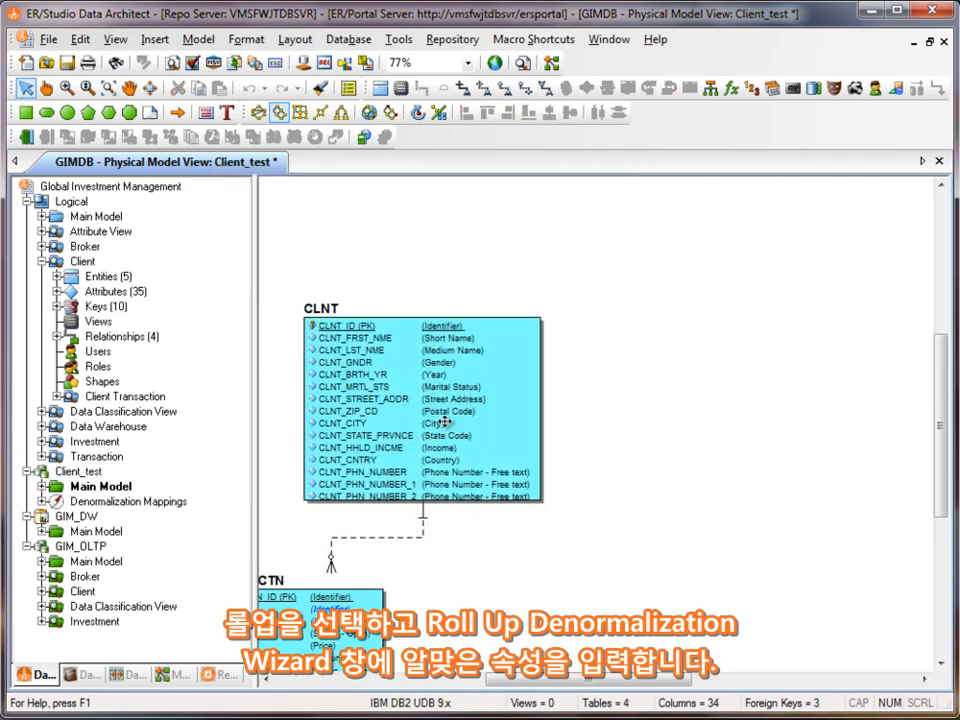
- Resize the CLNT table to fit all its columns in the diagram, and clear the selection
right_click(441, 420)
left_click(509, 139)
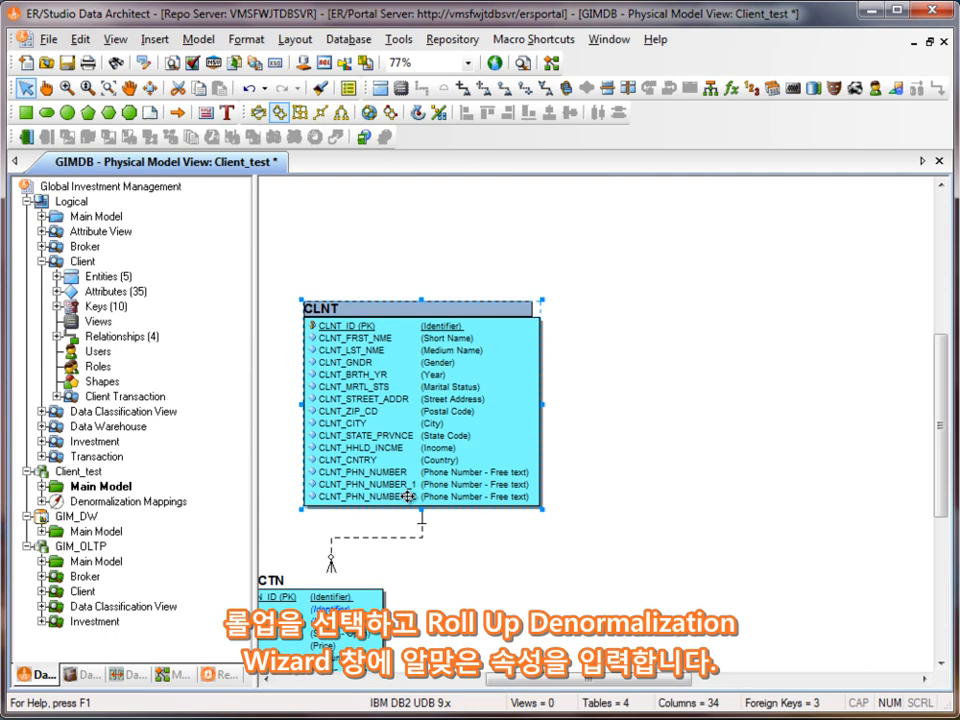
left_click(639, 492)
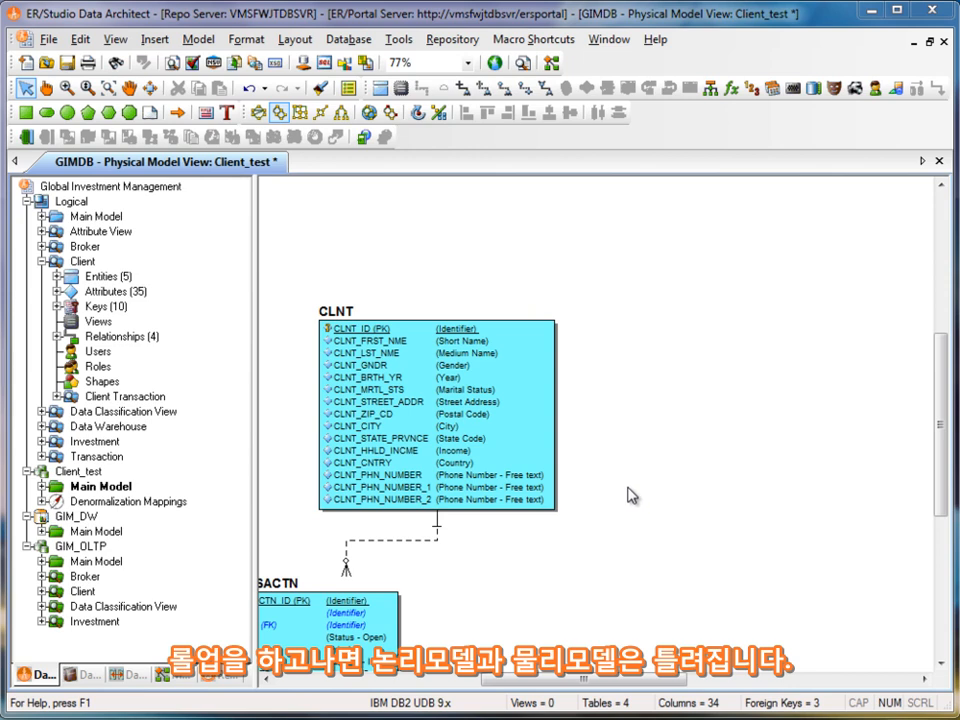
- Open the CLNT table for editing, bring its editor fully into view, and show its Where Used information
left_click(452, 410)
double_click(452, 410)
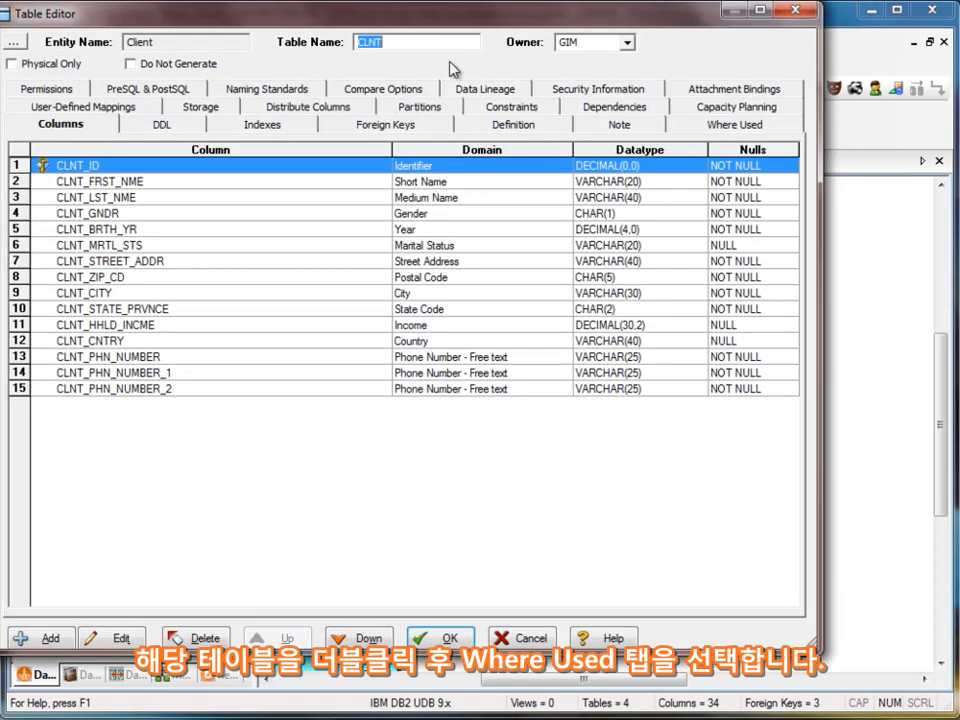
left_click_drag(320, 14, 378, 35)
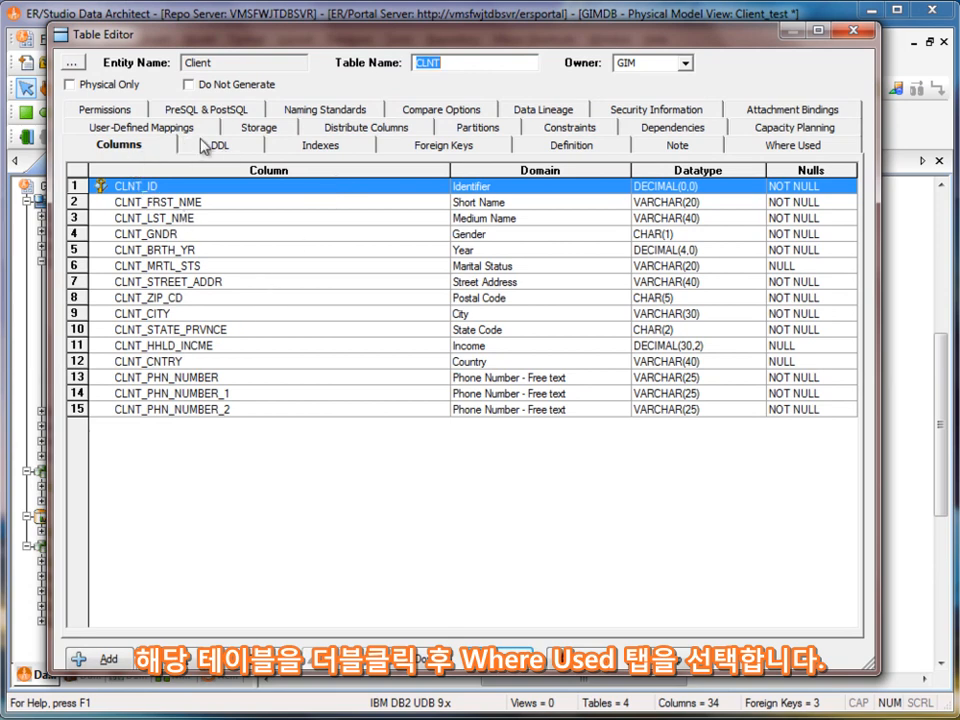
left_click(816, 147)
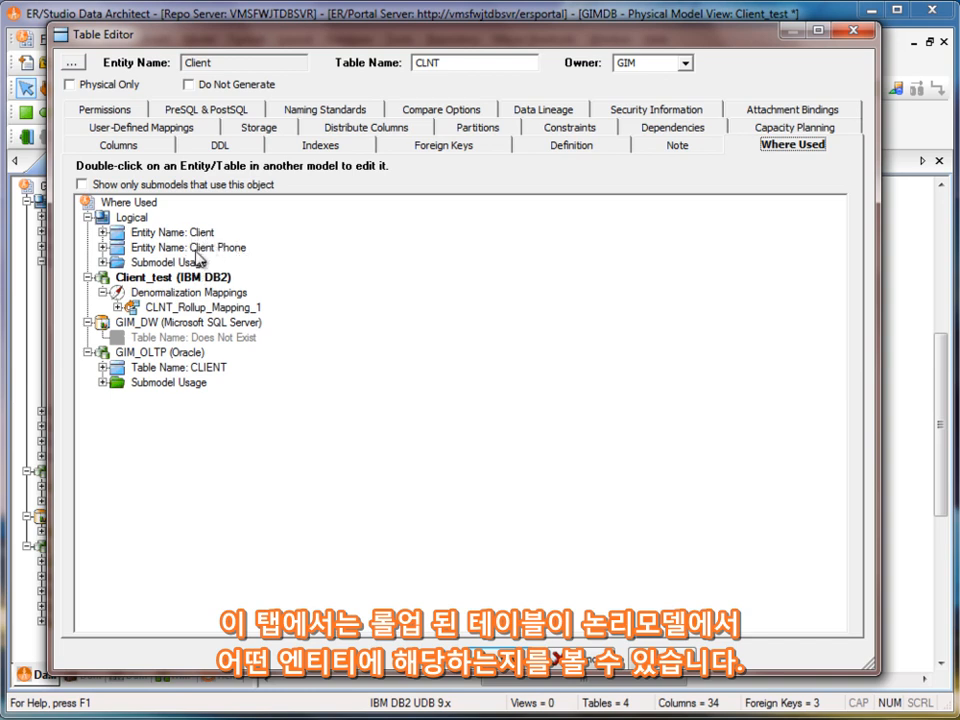
- Examine where CLNT is used by expanding the logical submodel usage and GIM_OLTP's submodel usage and CLIENT table details
left_click(102, 262)
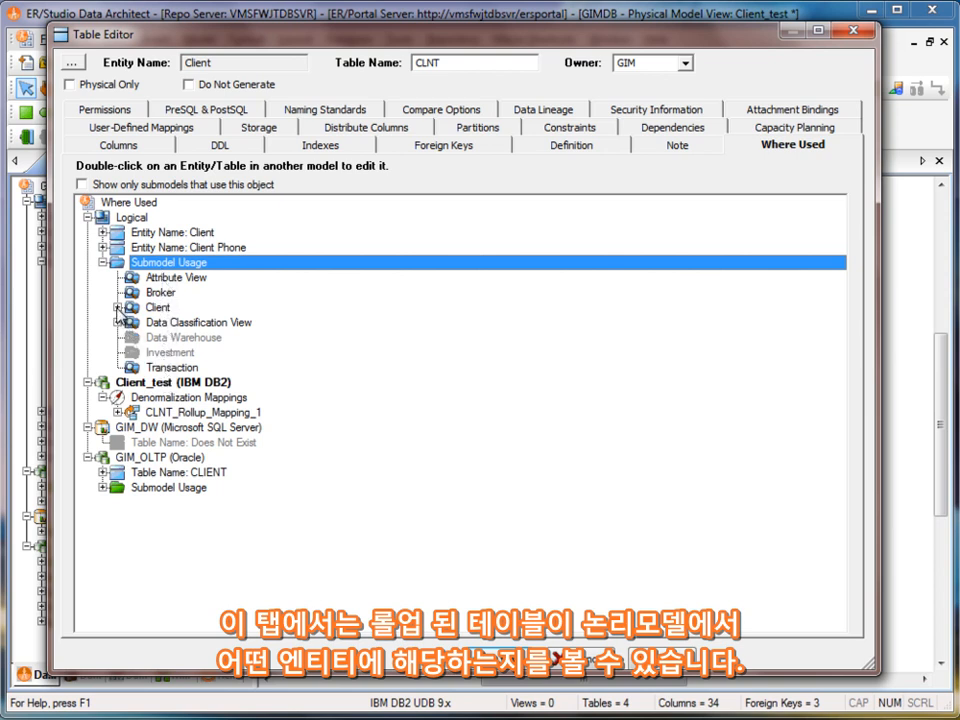
left_click(118, 309)
left_click(118, 338)
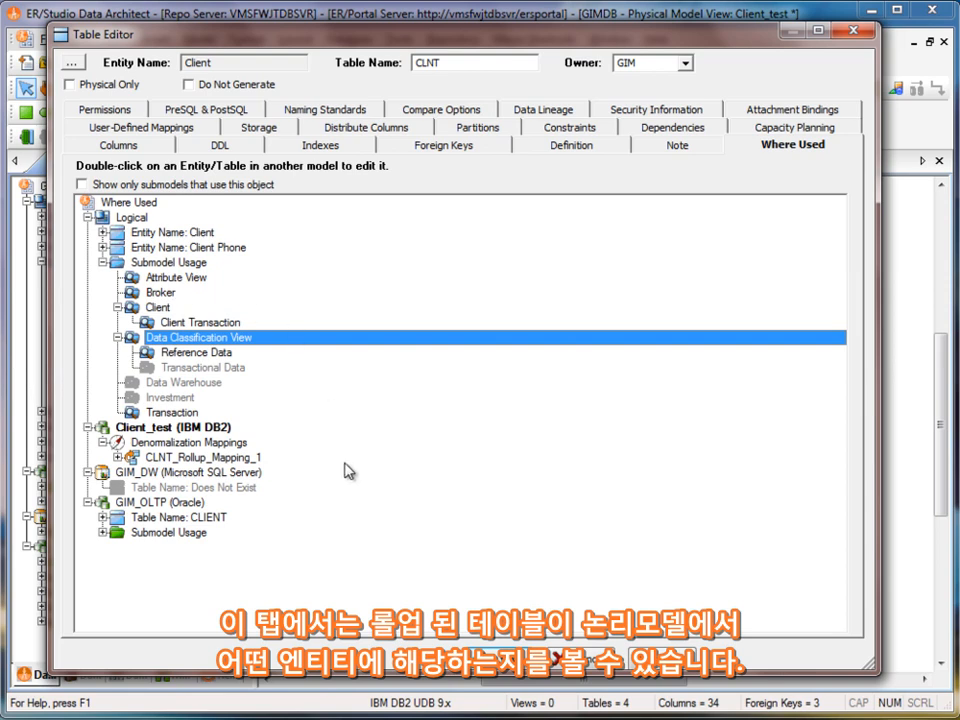
left_click(148, 476)
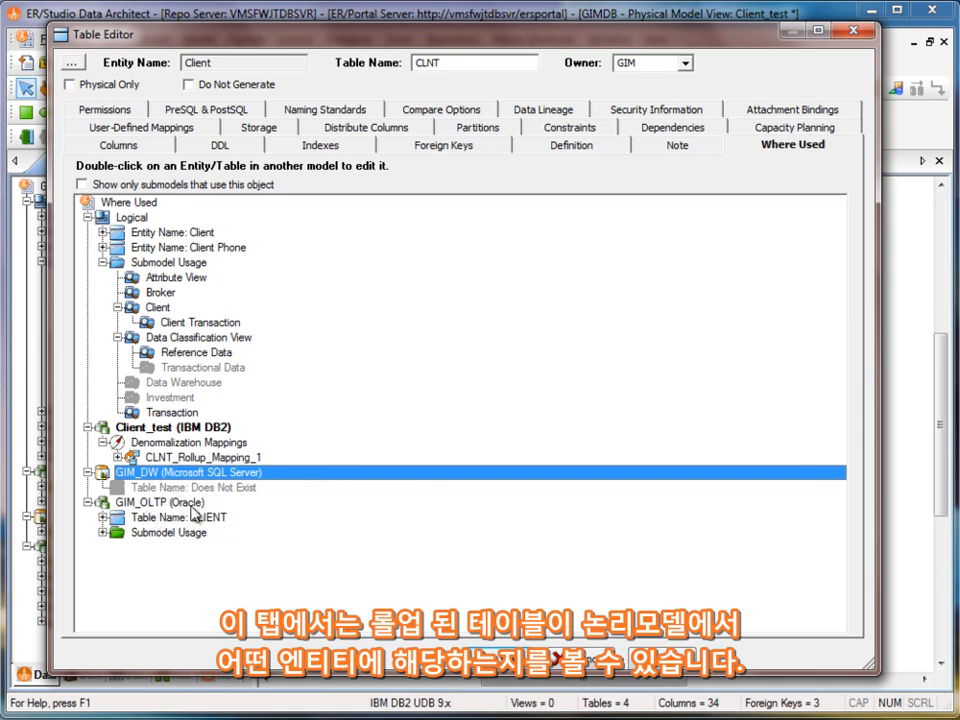
left_click(103, 533)
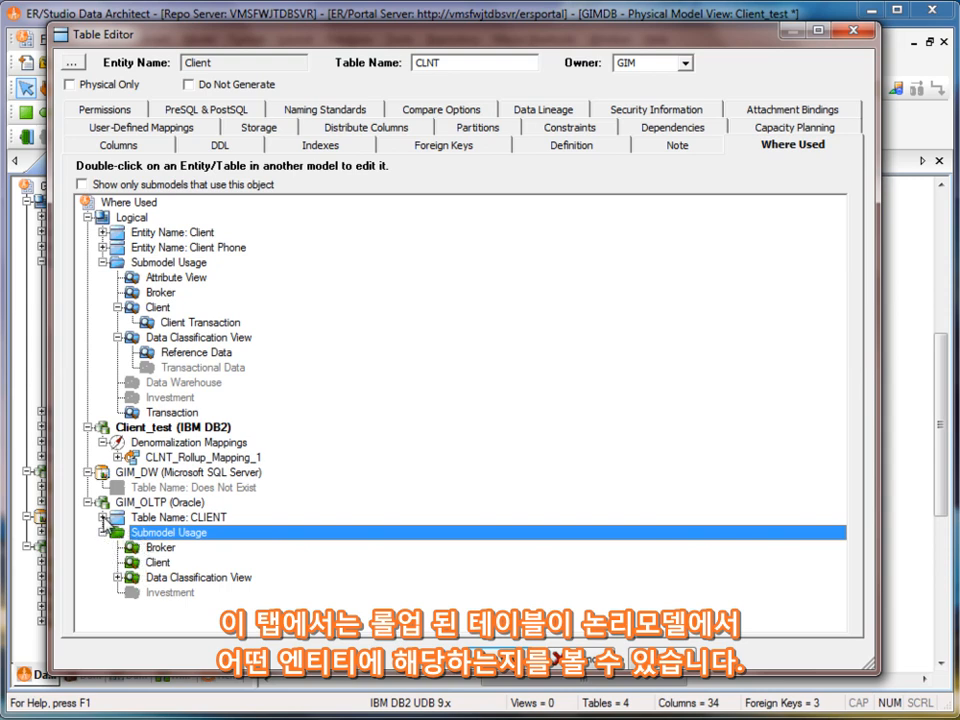
left_click(175, 517)
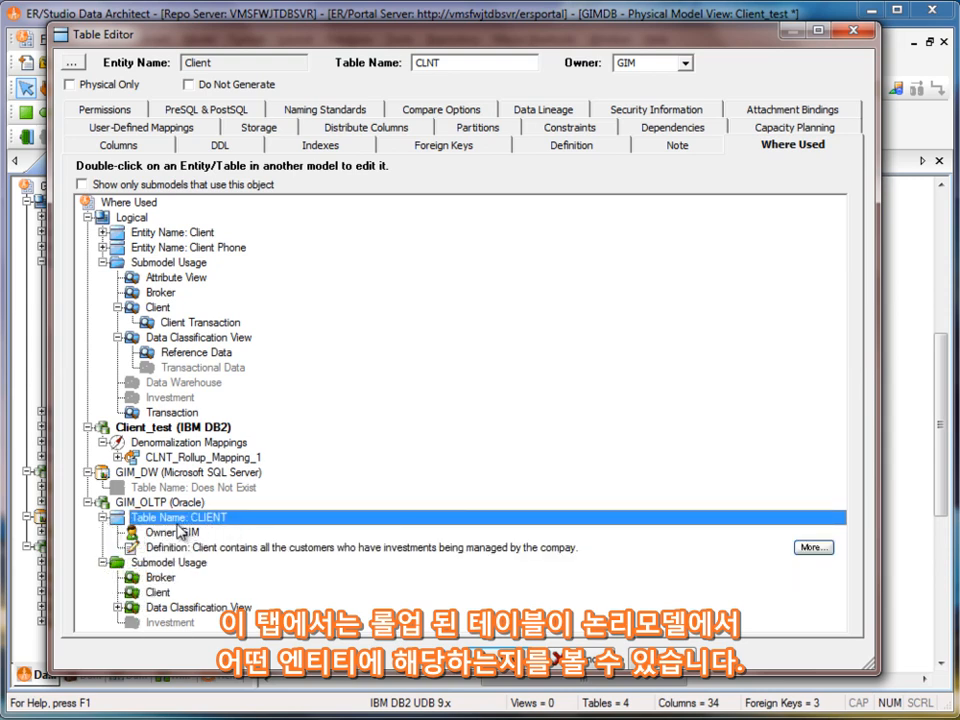